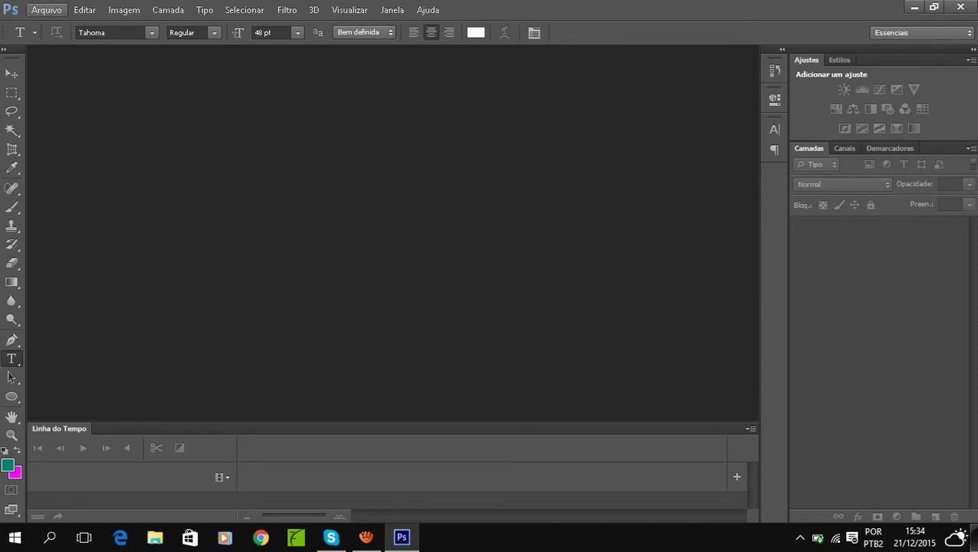
# Open the Gorro-Natal image from the Imagens folder to view its transparent background, and close the document.
pyautogui.click(47, 10)
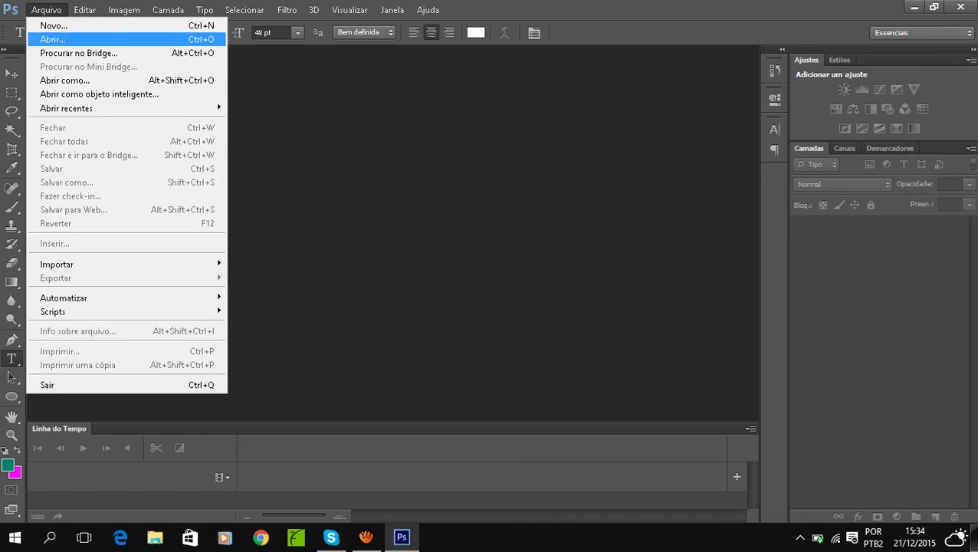
pyautogui.press('Return')
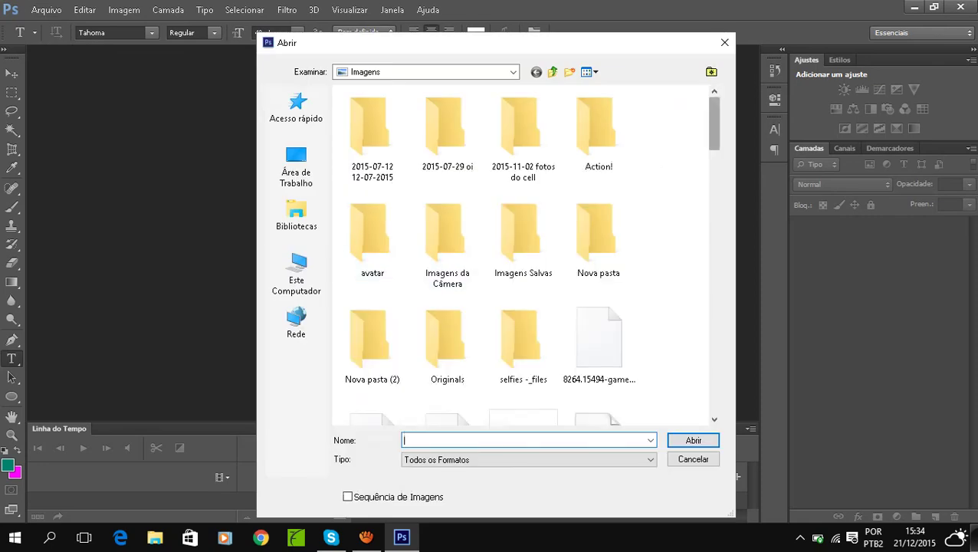
pyautogui.scroll(-4, 521, 252)
pyautogui.scroll(-2, 521, 253)
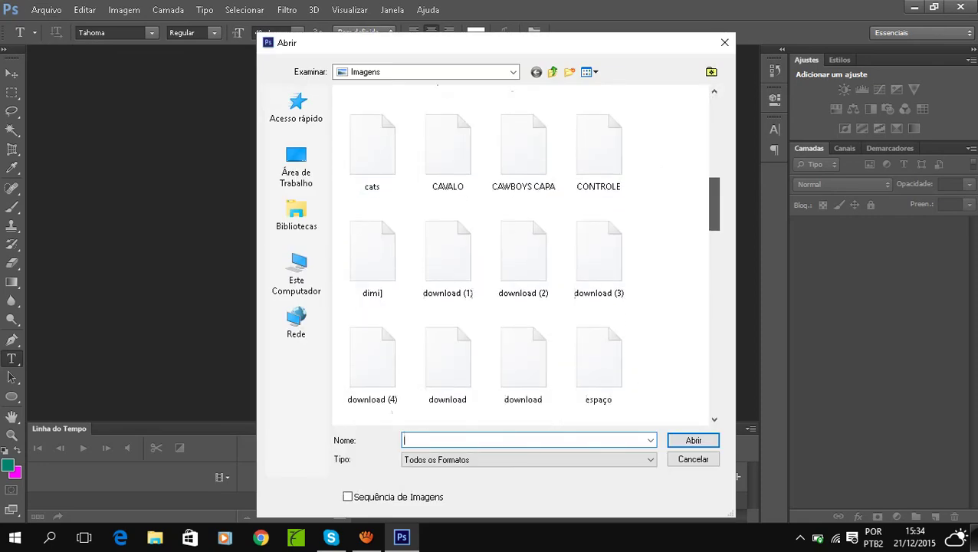
pyautogui.scroll(-1, 521, 253)
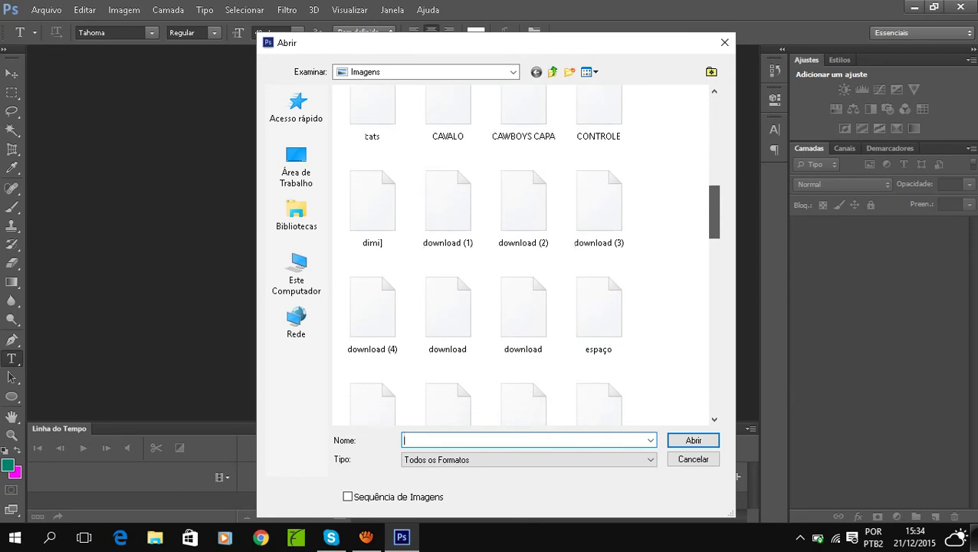
pyautogui.scroll(-3, 521, 253)
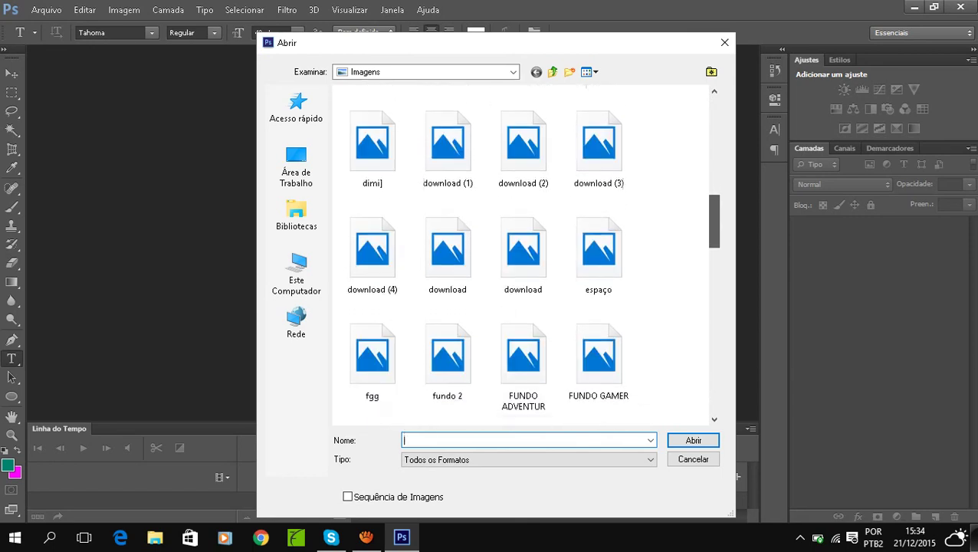
pyautogui.scroll(-6, 521, 253)
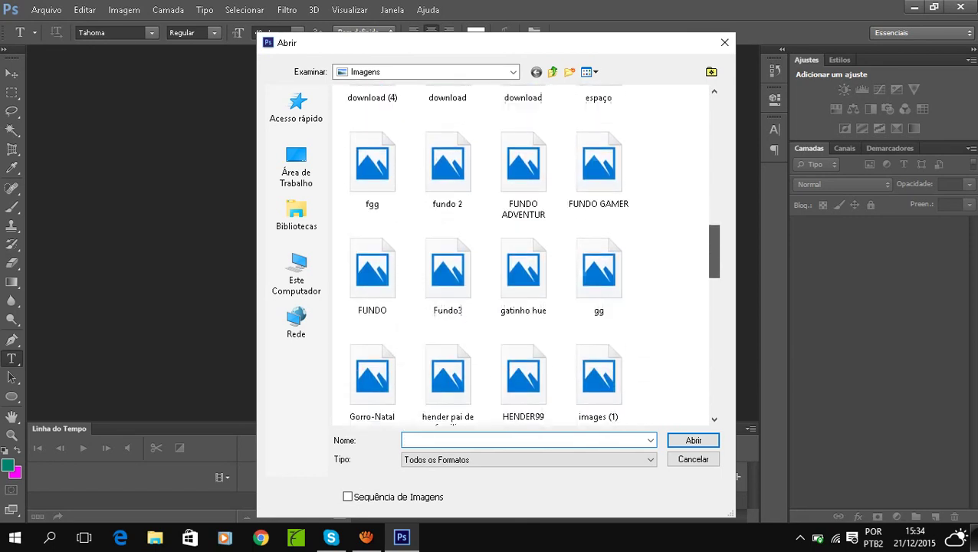
pyautogui.moveTo(714, 274); pyautogui.dragTo(714, 278)
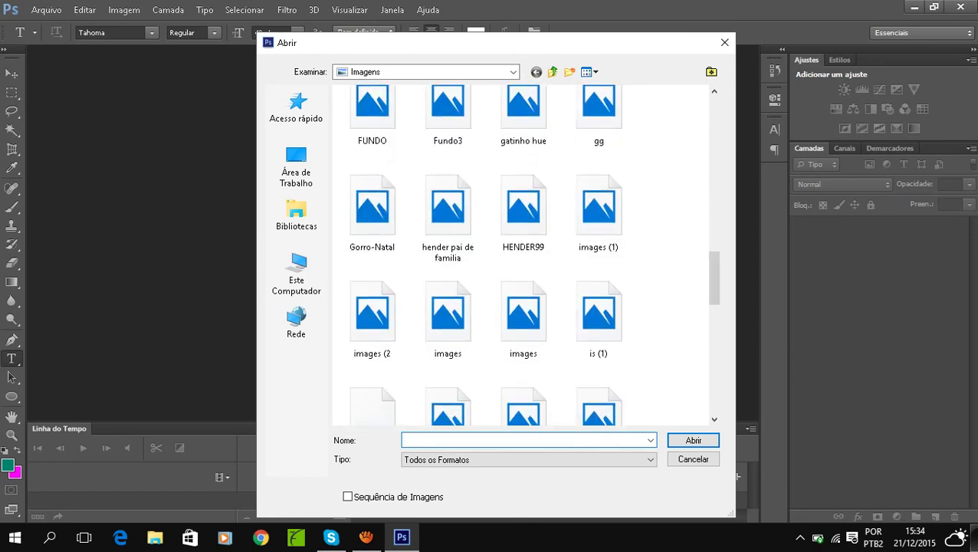
pyautogui.click(371, 211)
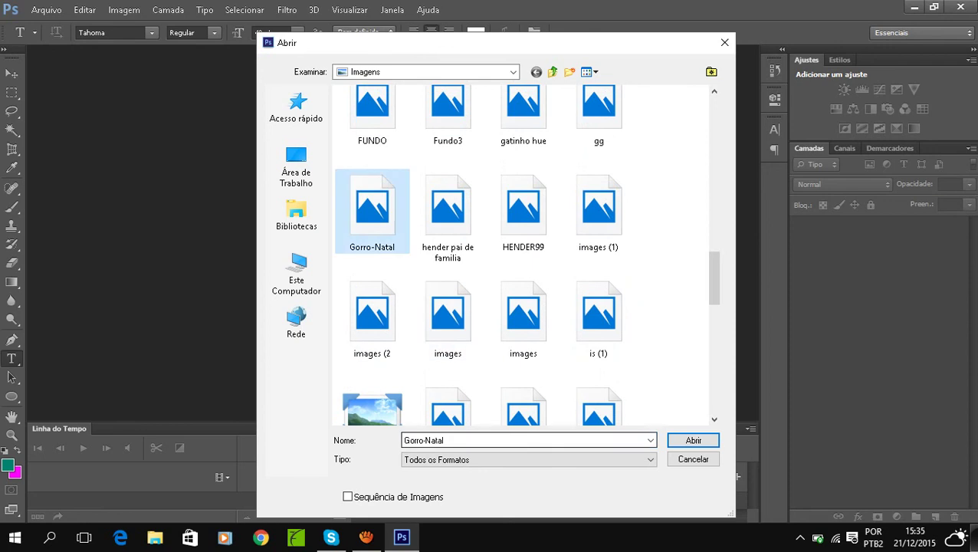
pyautogui.press('Return')
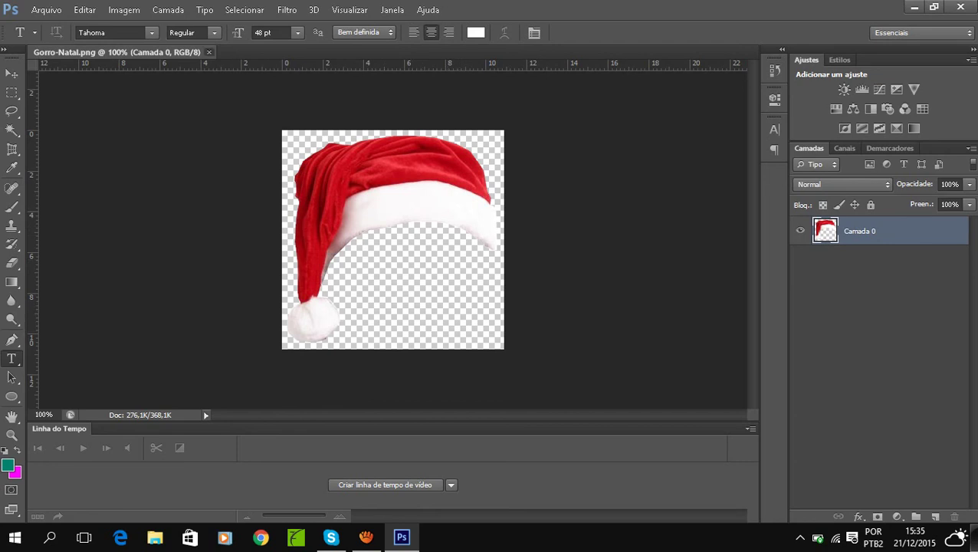
pyautogui.click(208, 51)
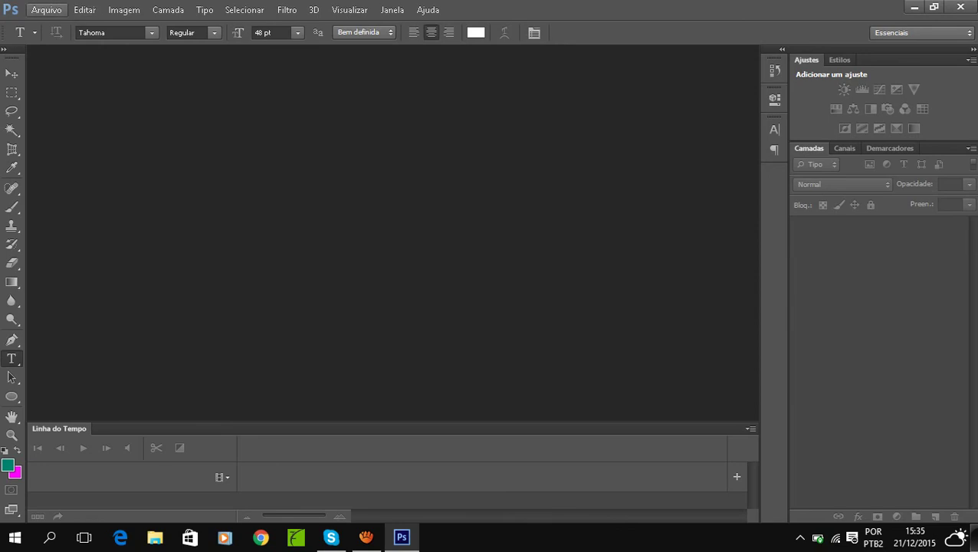
# Open the gatinho hue image from the Imagens folder.
pyautogui.click(46, 9)
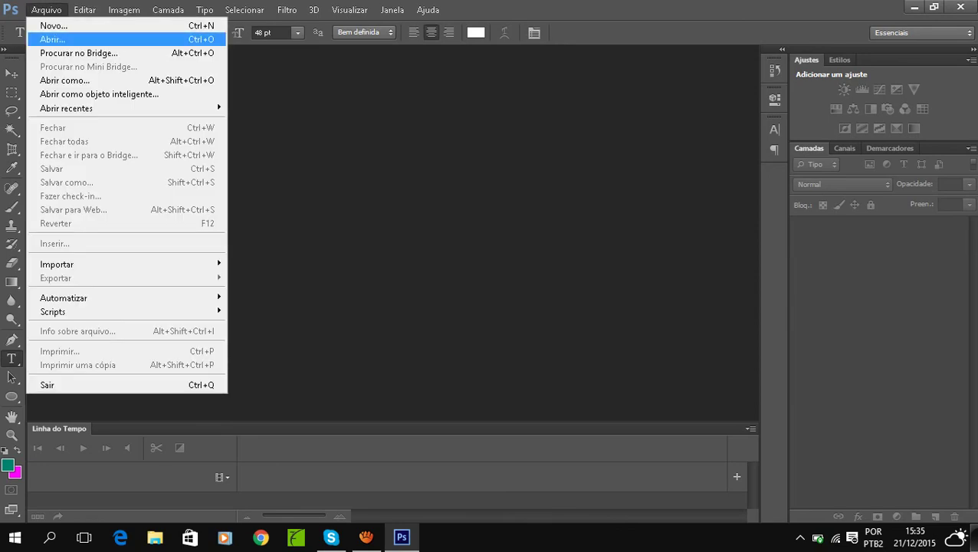
pyautogui.click(52, 39)
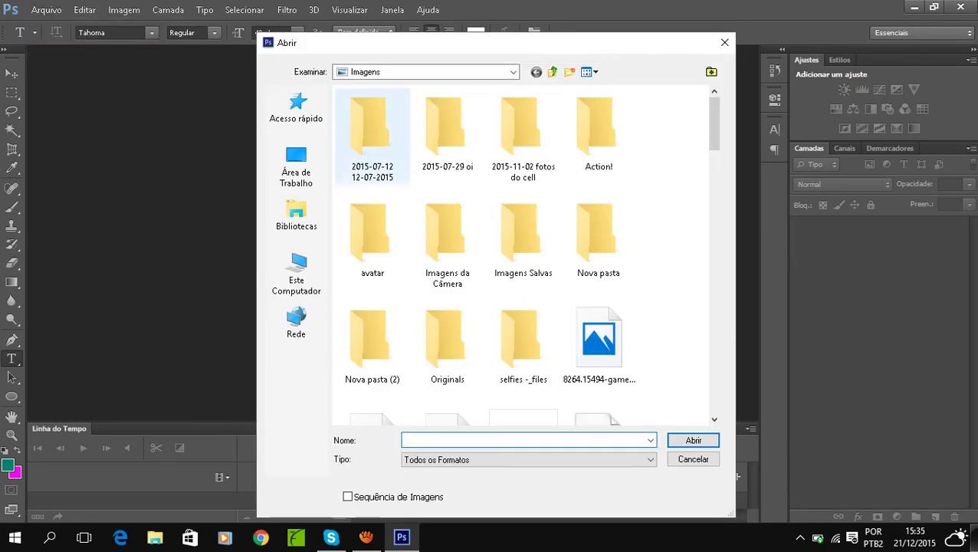
pyautogui.scroll(-10, 525, 256)
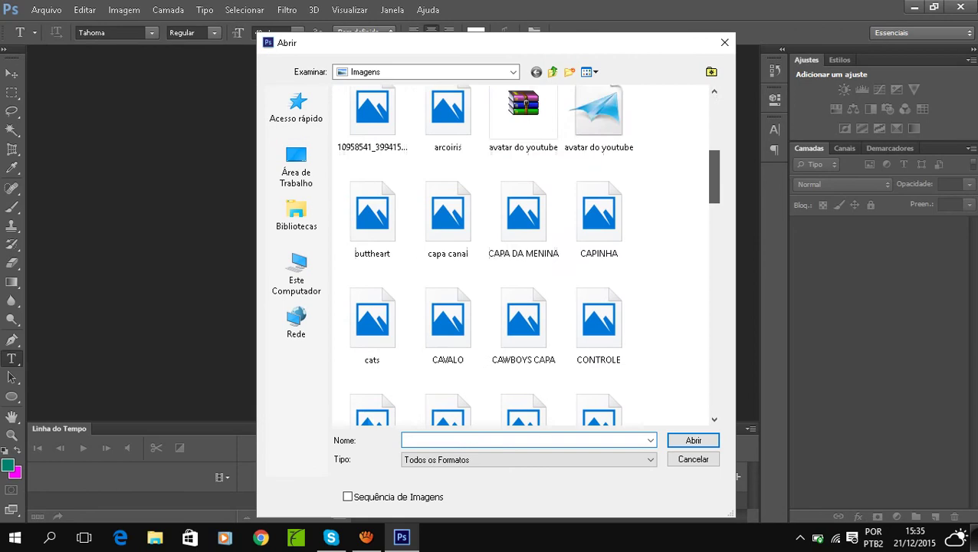
pyautogui.scroll(-2, 525, 257)
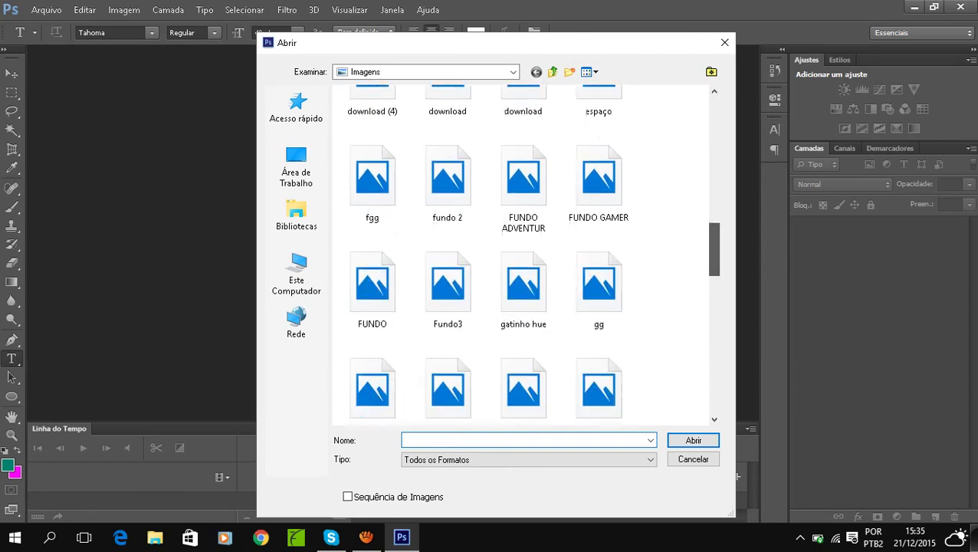
pyautogui.scroll(-3, 525, 256)
pyautogui.click(524, 184)
pyautogui.click(692, 440)
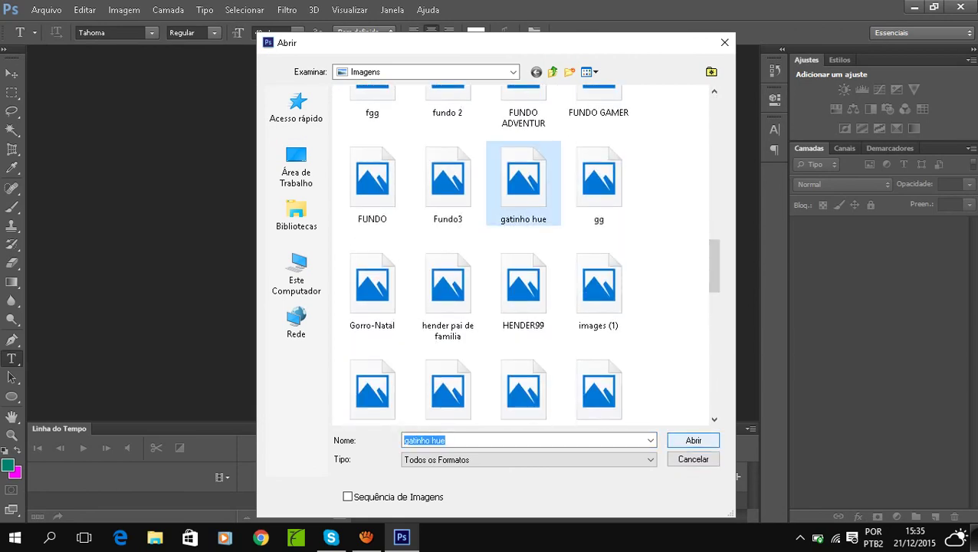
pyautogui.press('Return')
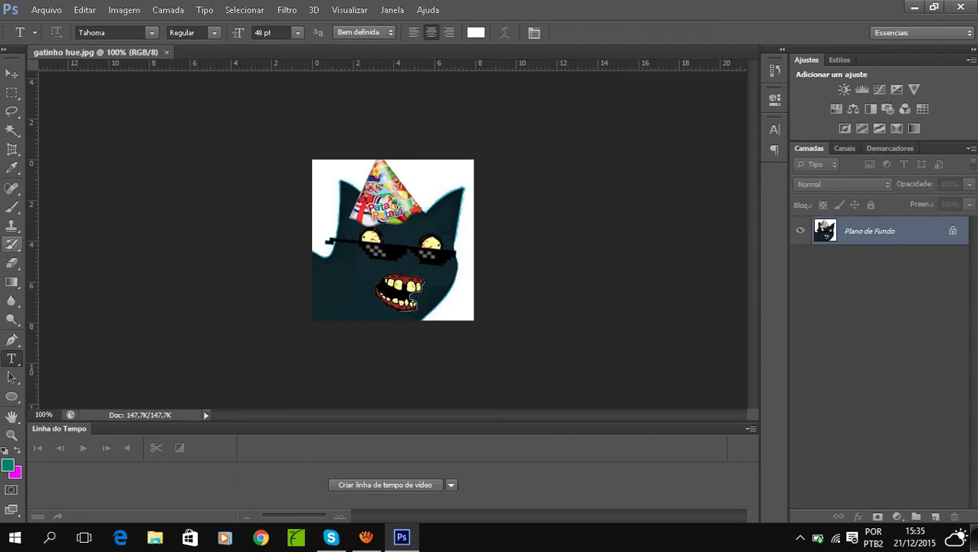
# Select the white area to the left of the cat's party hat with the Magic Wand and rub it out with the Eraser.
pyautogui.click(11, 244)
pyautogui.click(11, 130)
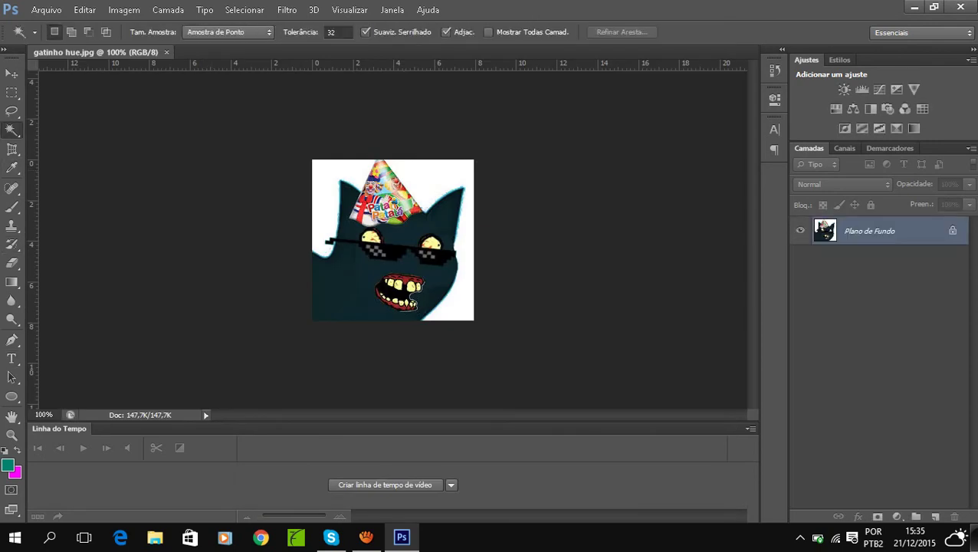
pyautogui.rightClick(12, 130)
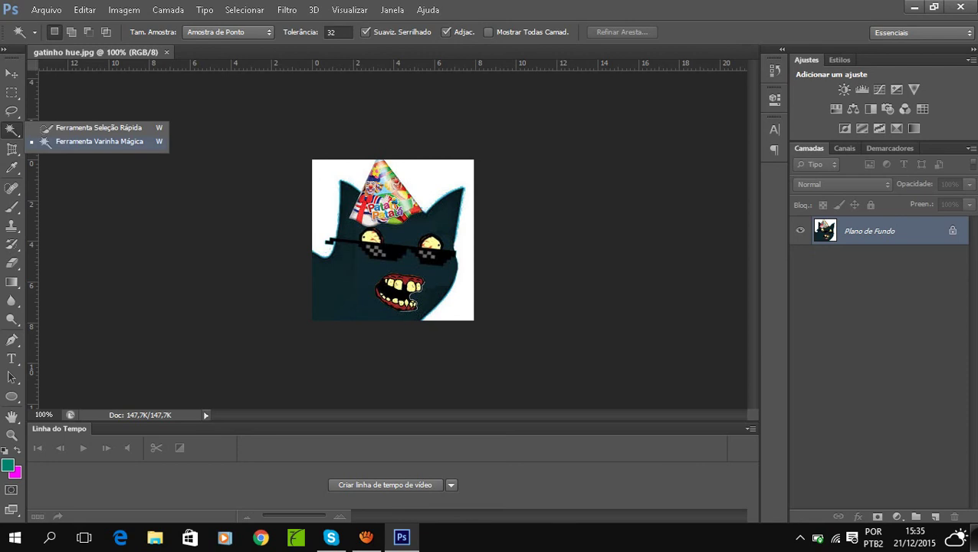
pyautogui.click(99, 142)
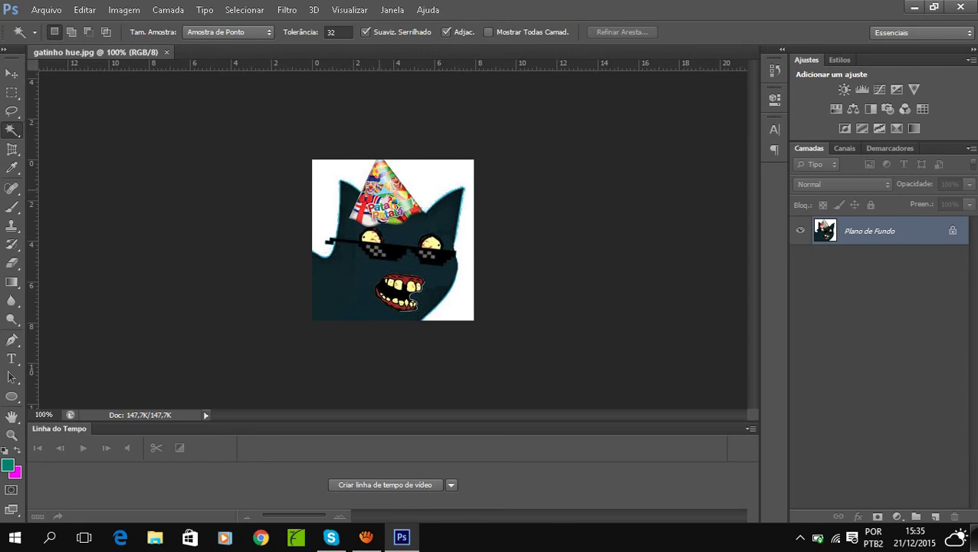
pyautogui.click(325, 175)
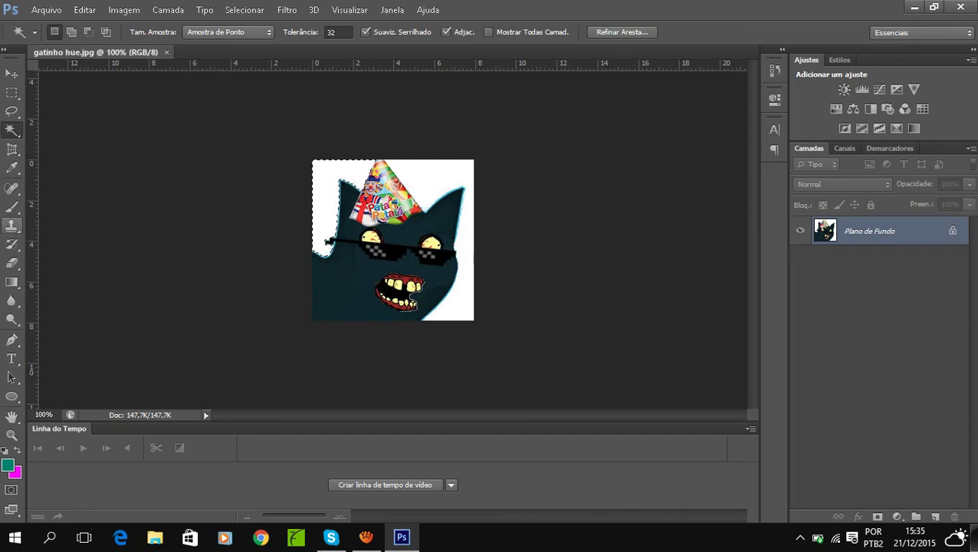
pyautogui.click(11, 262)
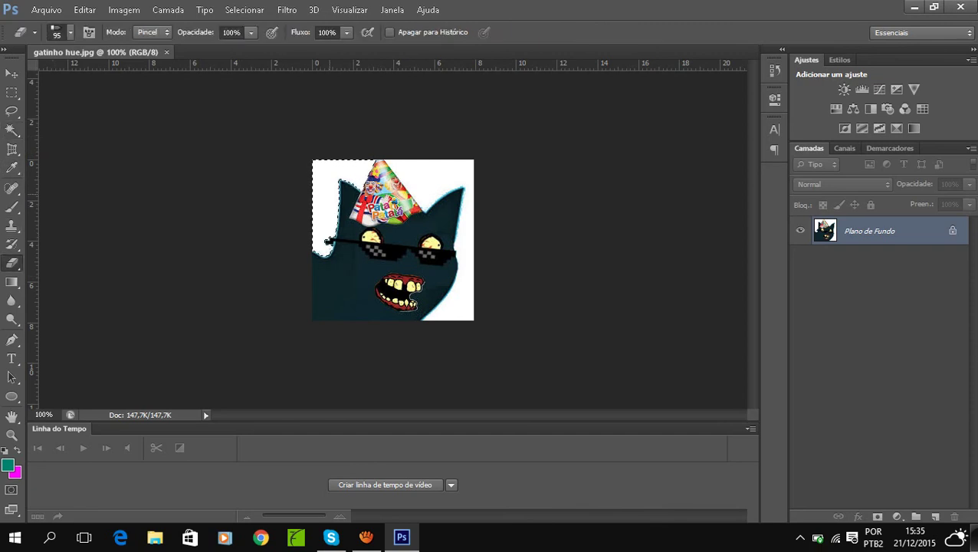
pyautogui.moveTo(329, 194); pyautogui.dragTo(349, 152)
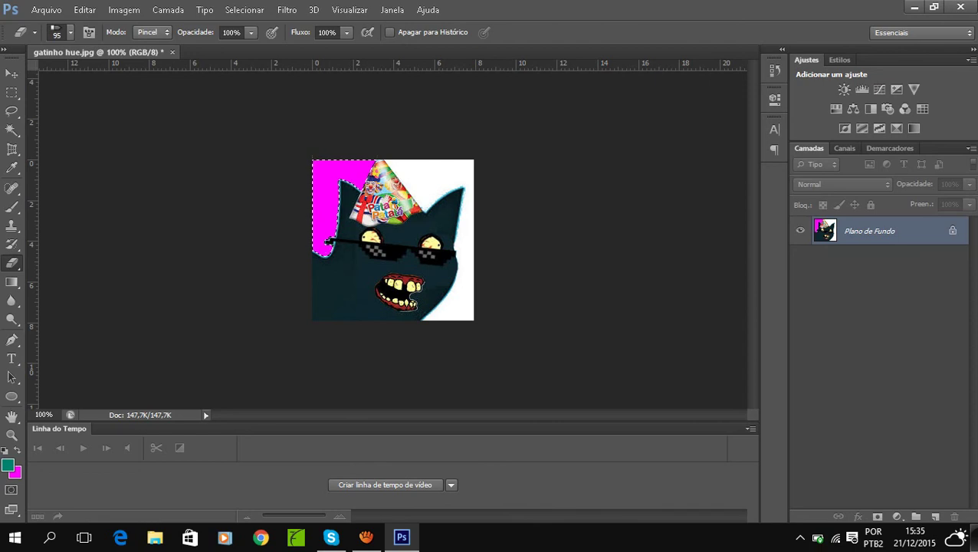
# Convert the locked background into a regular layer and erase the selected area to transparency.
pyautogui.doubleClick(869, 230)
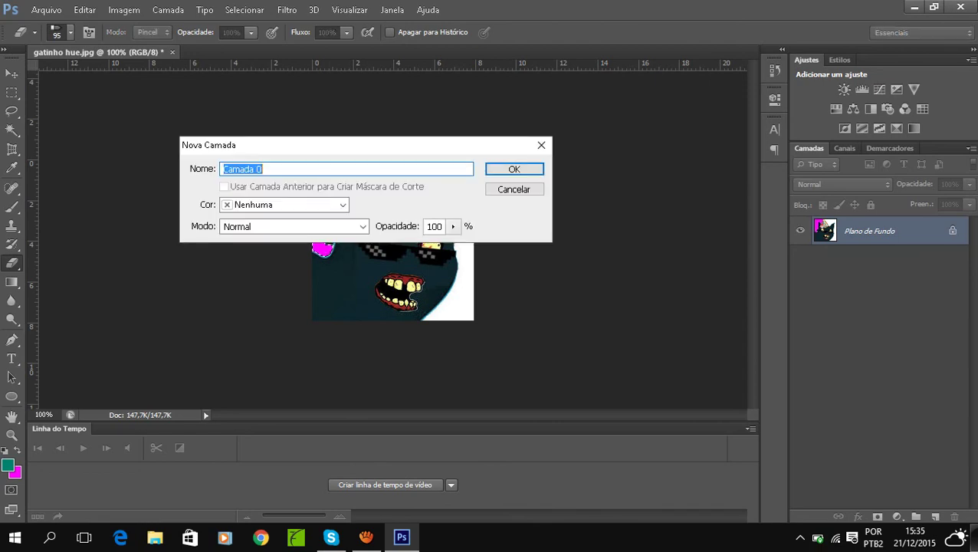
pyautogui.press('Return')
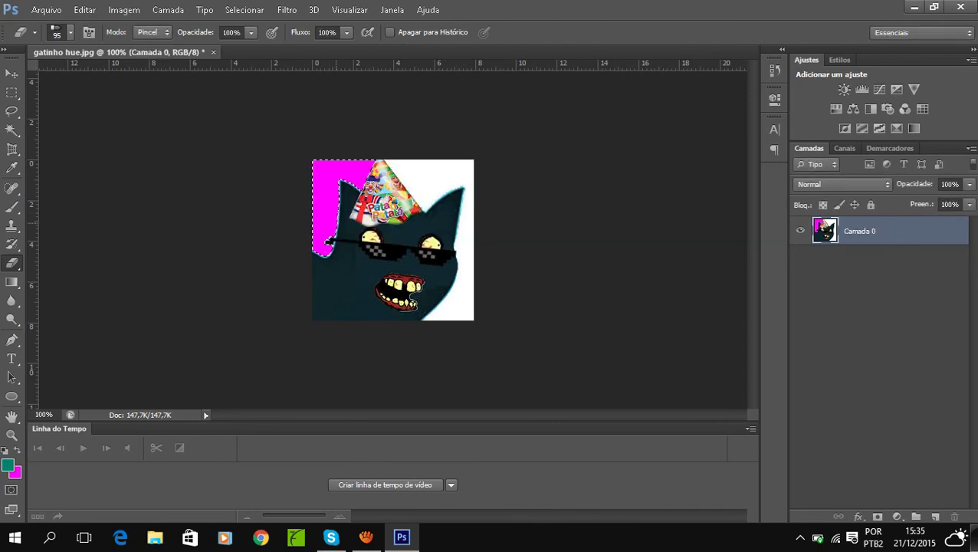
pyautogui.press('Delete')
pyautogui.moveTo(335, 192)
pyautogui.mouseDown()
pyautogui.moveTo(325, 222)
pyautogui.moveTo(315, 163)
pyautogui.moveTo(369, 172)
pyautogui.moveTo(368, 198)
pyautogui.mouseUp()
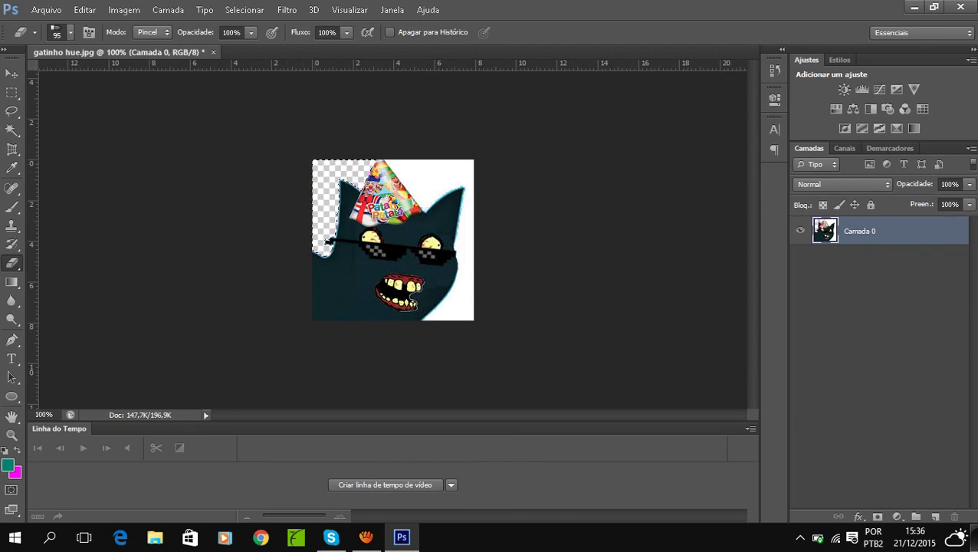
# Select the remaining white area to the right of the cat with the Magic Wand and erase all of it.
pyautogui.press('b')
pyautogui.click(12, 130)
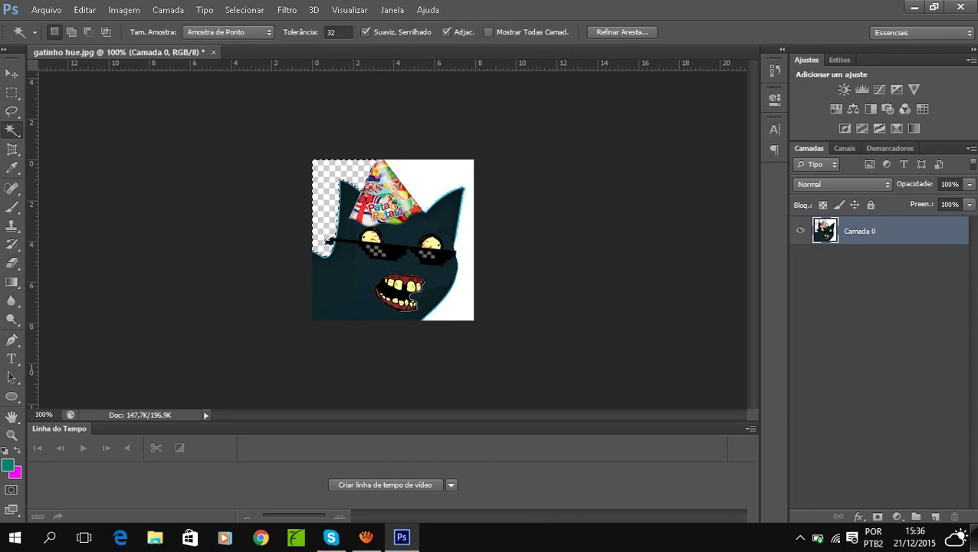
pyautogui.click(457, 310)
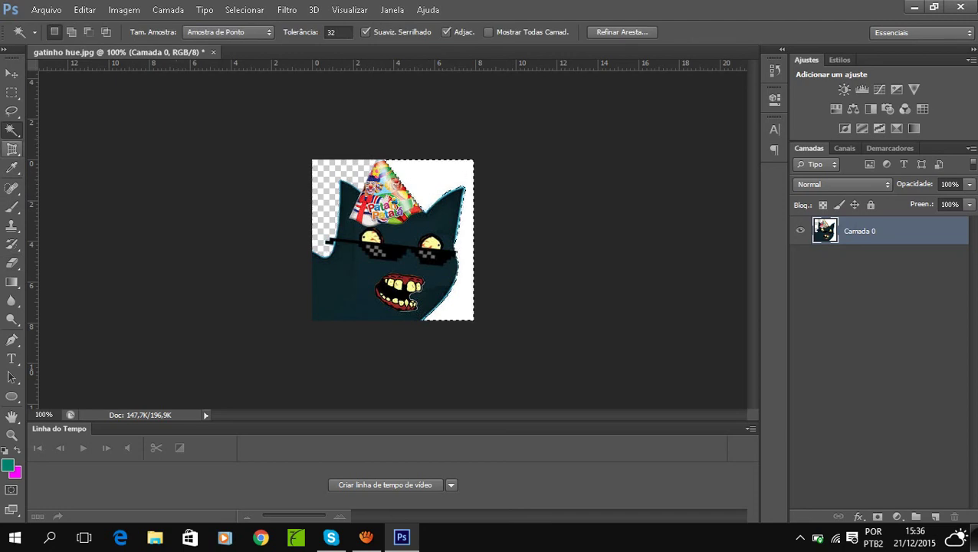
pyautogui.click(12, 244)
pyautogui.press('e')
pyautogui.moveTo(449, 162); pyautogui.dragTo(463, 245)
pyautogui.moveTo(464, 303); pyautogui.dragTo(438, 311)
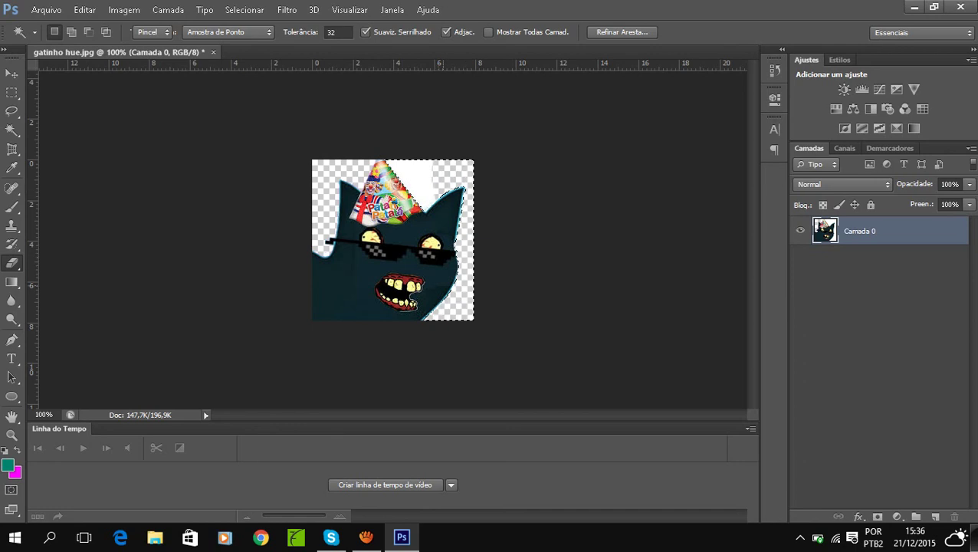
pyautogui.moveTo(425, 180); pyautogui.dragTo(377, 158)
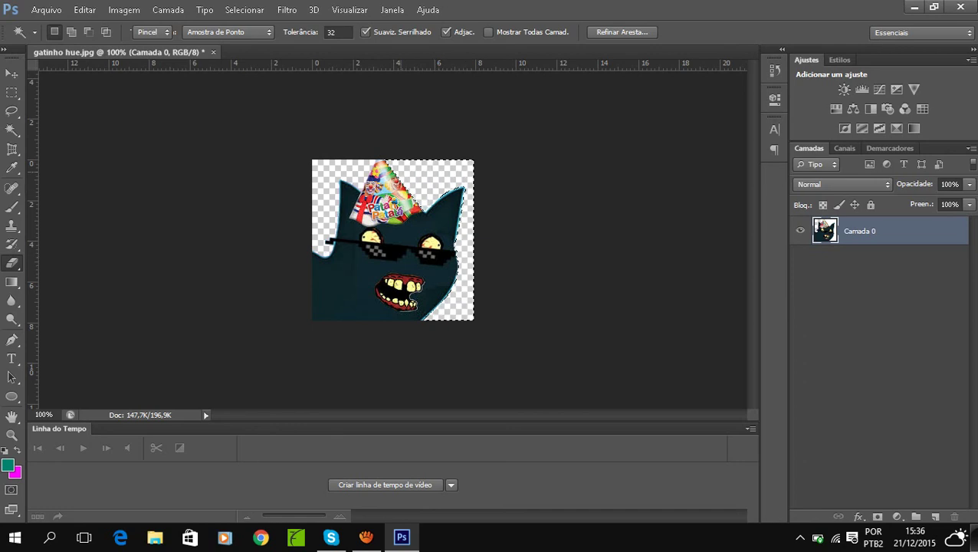
pyautogui.press('e')
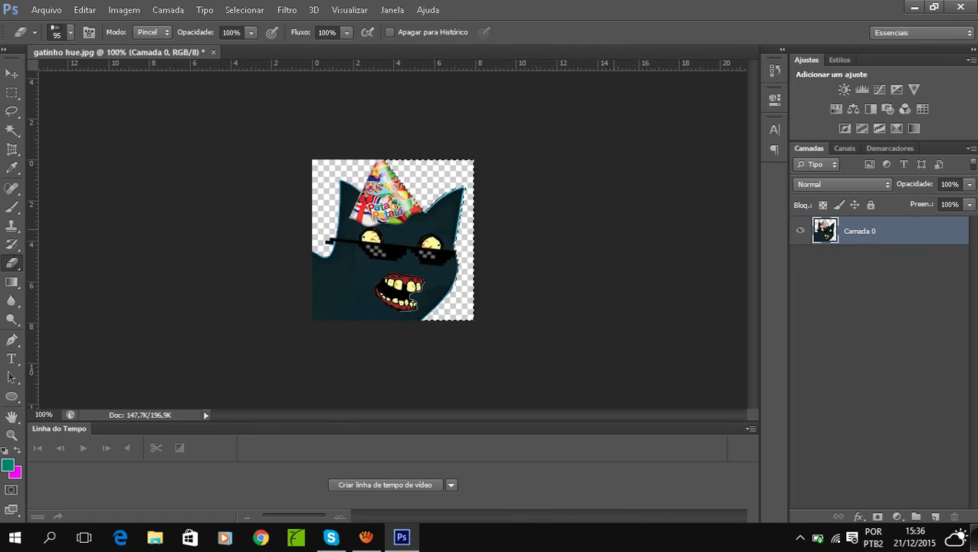
# Switch to the Move tool, clear the selection around the erased area, and leave the transform controls turned off.
pyautogui.press('v')
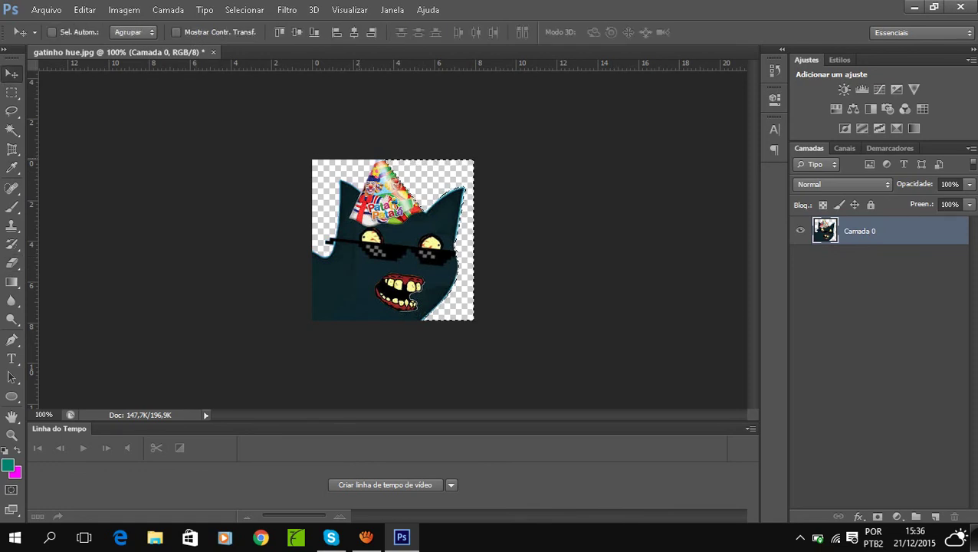
pyautogui.click(176, 33)
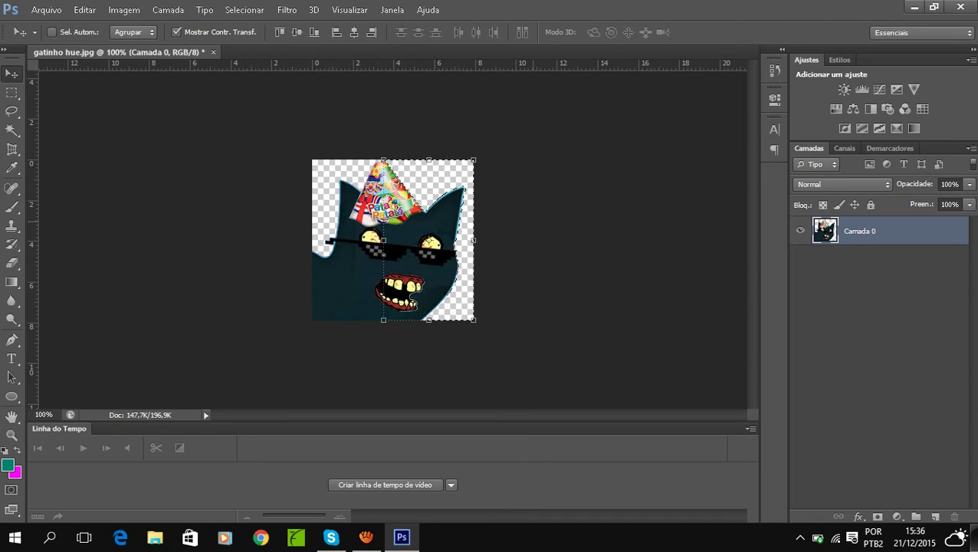
pyautogui.hotkey('ctrl', 'd')
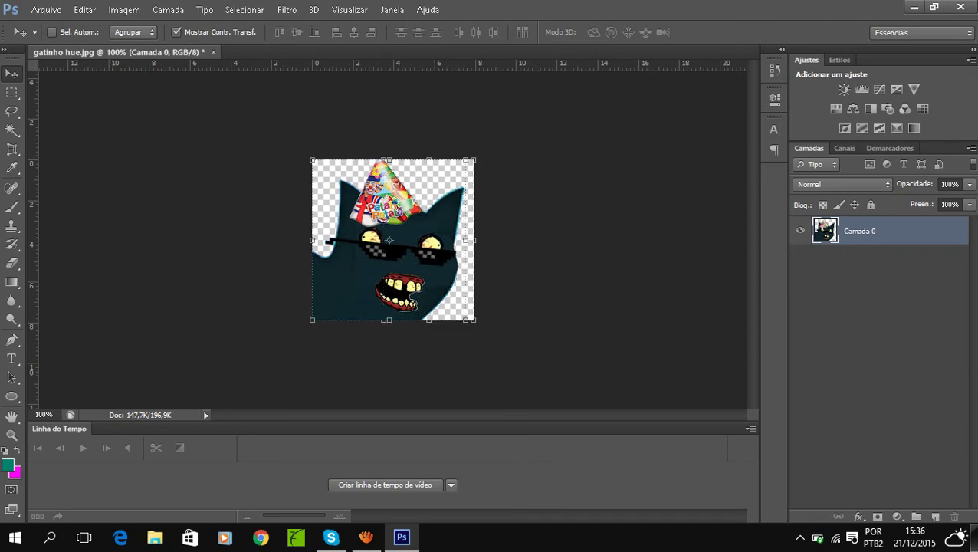
pyautogui.click(176, 33)
# Close the gatinho hue document without saving its changes.
pyautogui.click(213, 52)
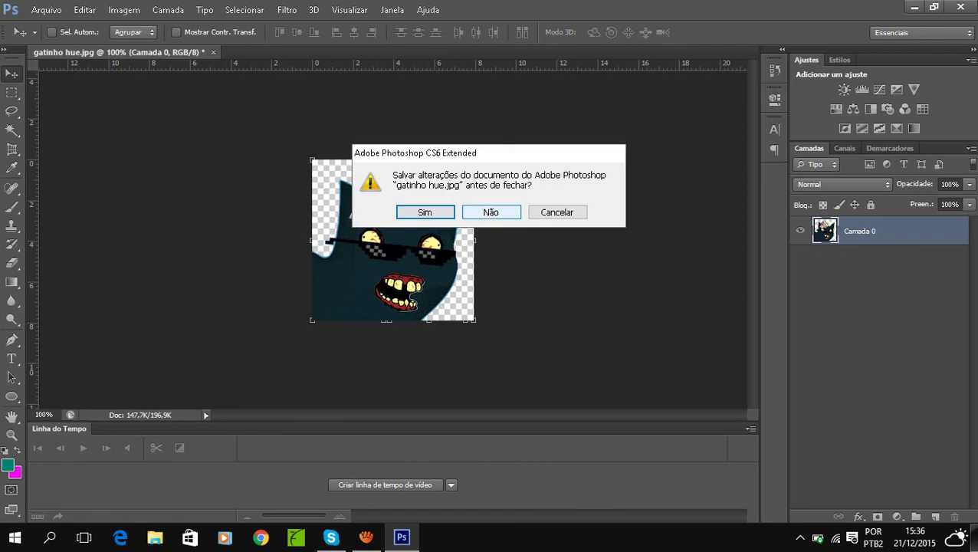
pyautogui.click(490, 212)
# Open the Layout Normal PSD file from the Downloads folder.
pyautogui.click(46, 9)
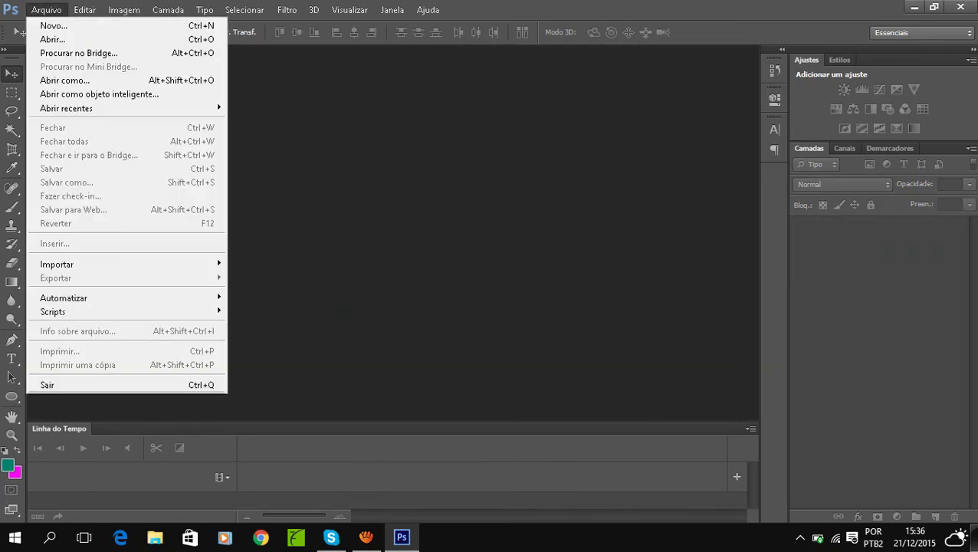
pyautogui.click(52, 39)
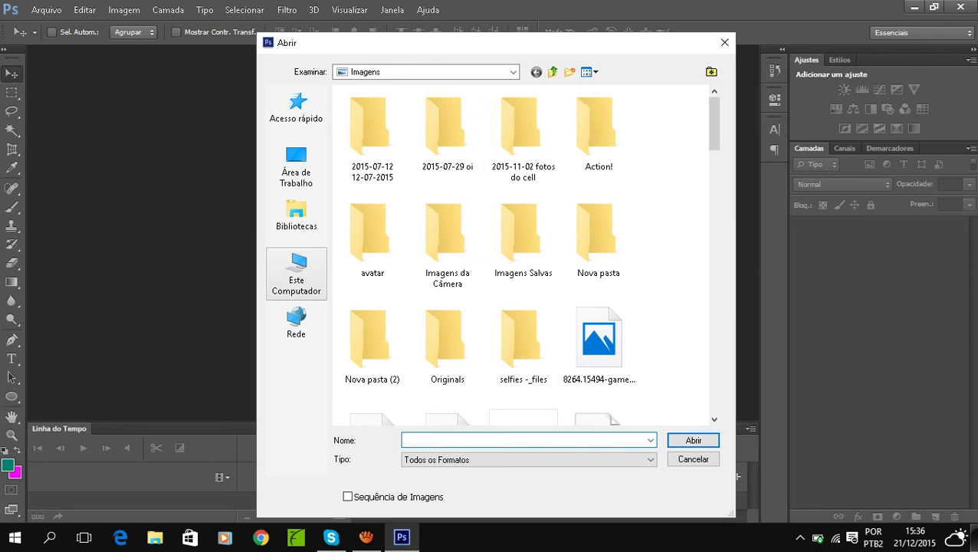
pyautogui.click(296, 273)
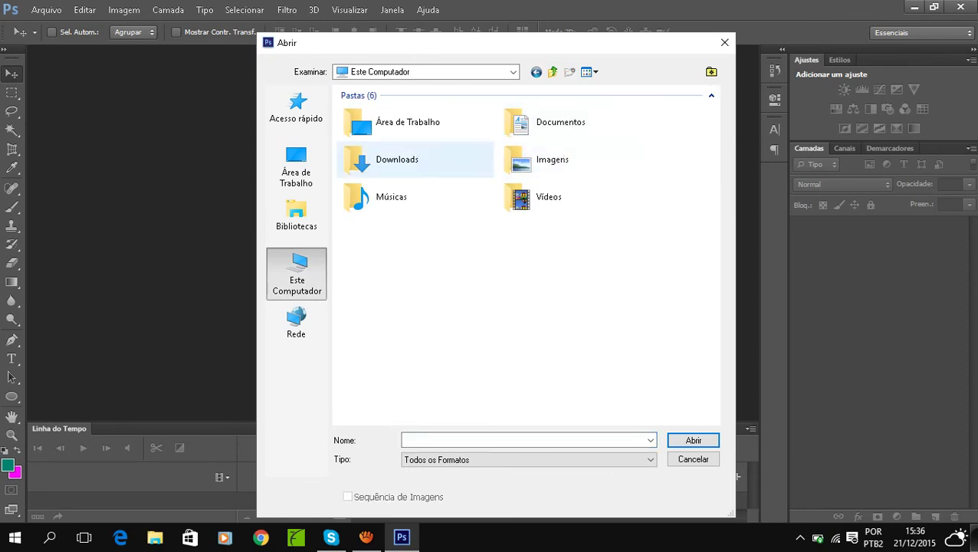
pyautogui.click(414, 160)
pyautogui.click(693, 441)
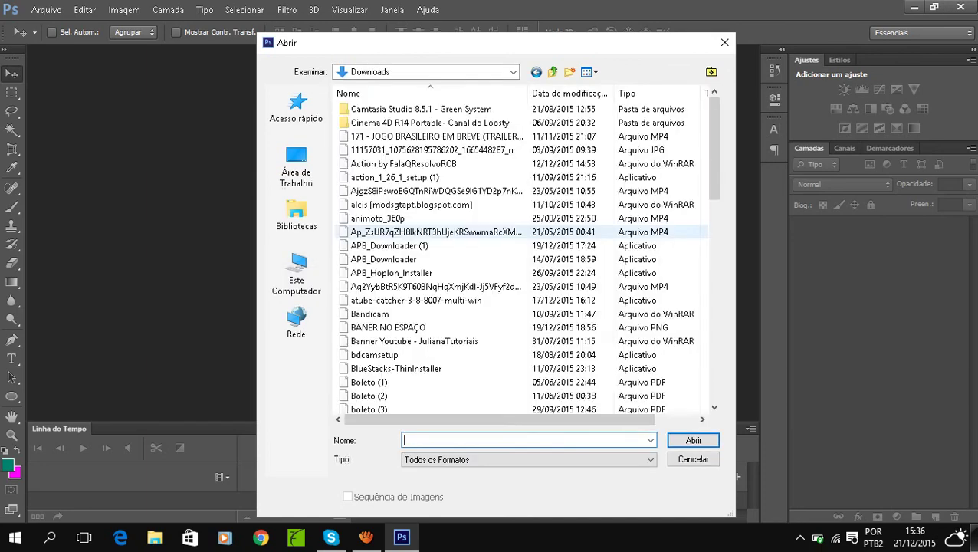
pyautogui.moveTo(714, 111); pyautogui.dragTo(715, 236)
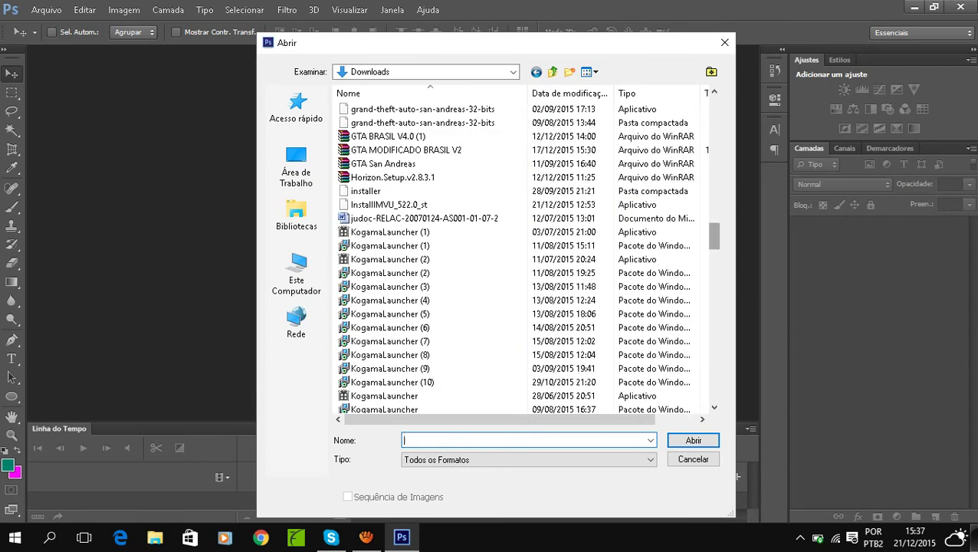
pyautogui.scroll(-7, 521, 257)
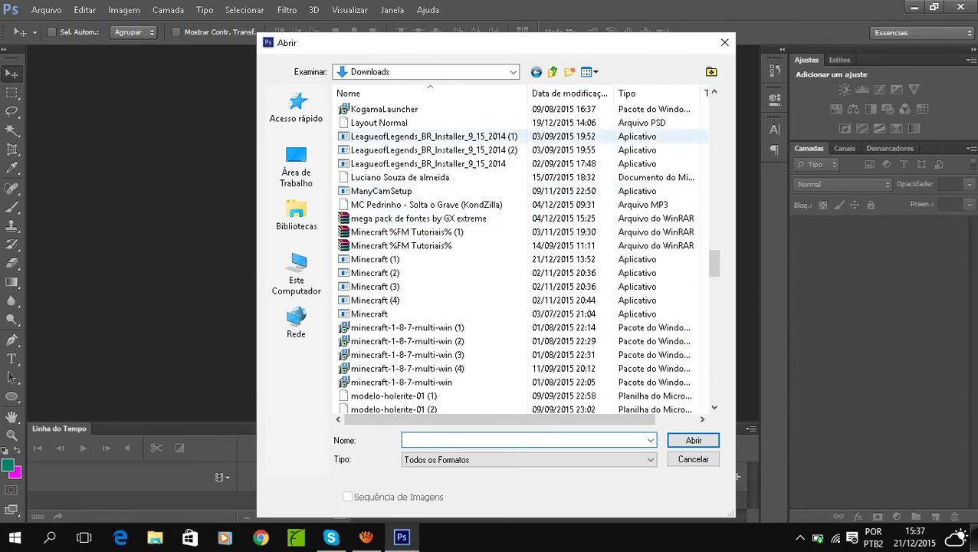
pyautogui.click(433, 123)
pyautogui.click(693, 440)
pyautogui.press('Return')
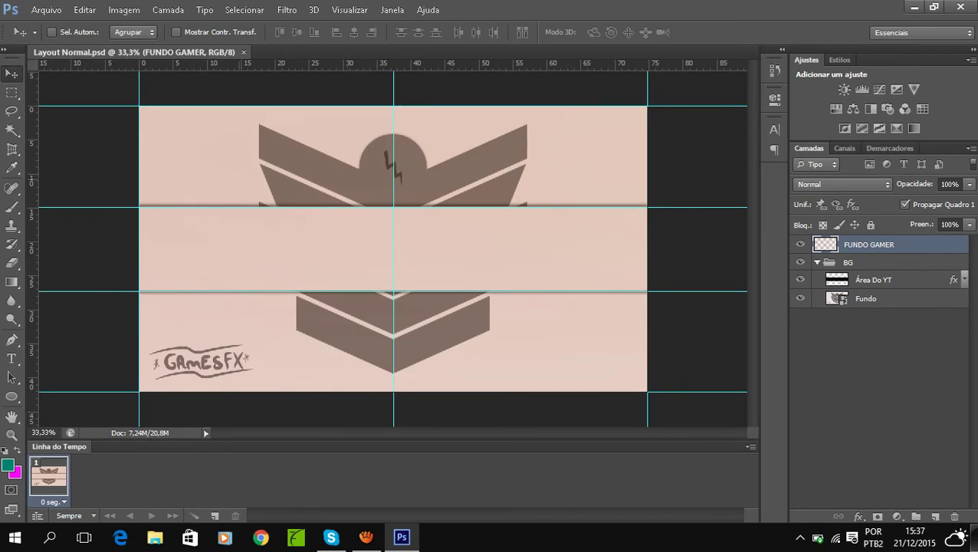
# Select the full-width band above the upper guide with the rectangular marquee and erase part of its left edge on the FUNDO GAMER layer.
pyautogui.press('m')
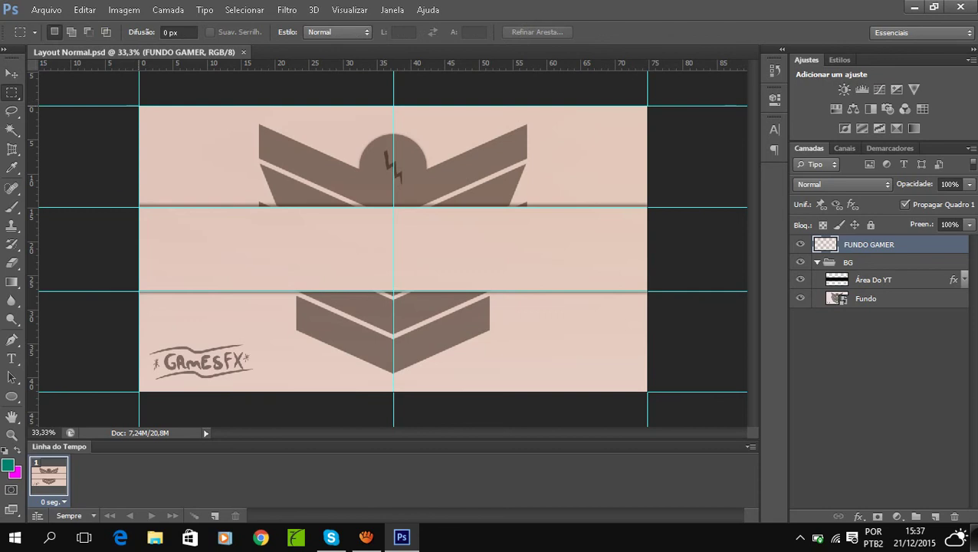
pyautogui.moveTo(139, 106); pyautogui.dragTo(646, 207)
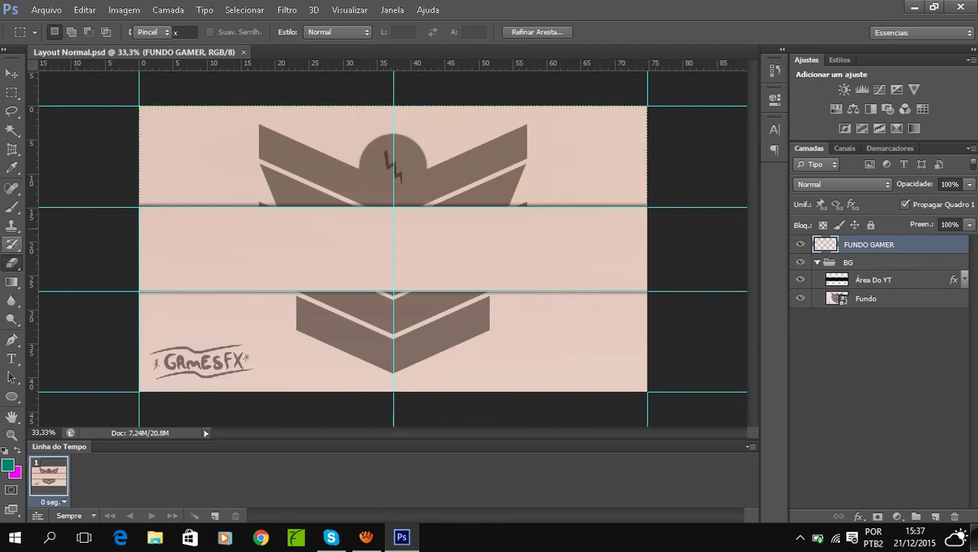
pyautogui.click(11, 262)
pyautogui.moveTo(161, 136)
pyautogui.mouseDown()
pyautogui.moveTo(152, 203)
pyautogui.moveTo(149, 107)
pyautogui.mouseUp()
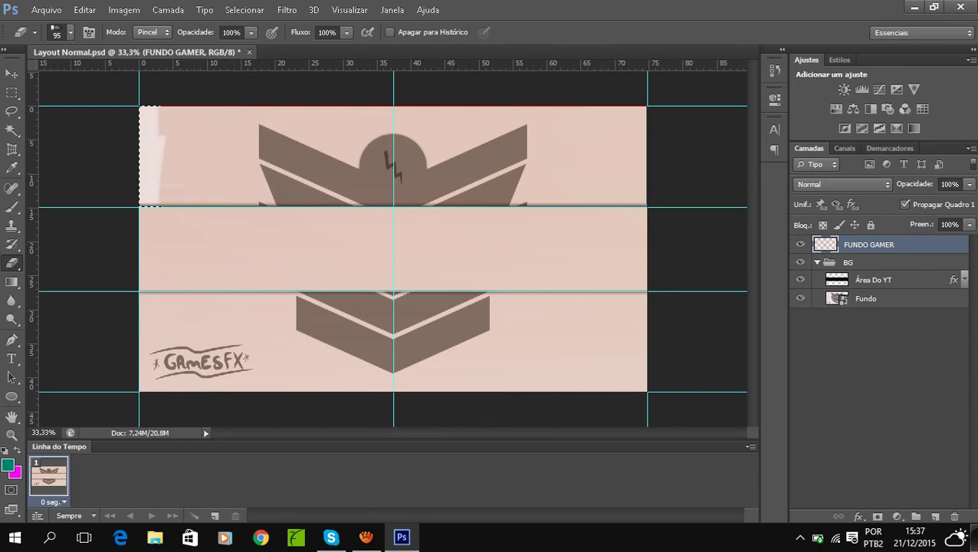
# Erase the rest of the FUNDO GAMER tint inside the upper band with the Magic Eraser and clear the selection.
pyautogui.rightClick(12, 262)
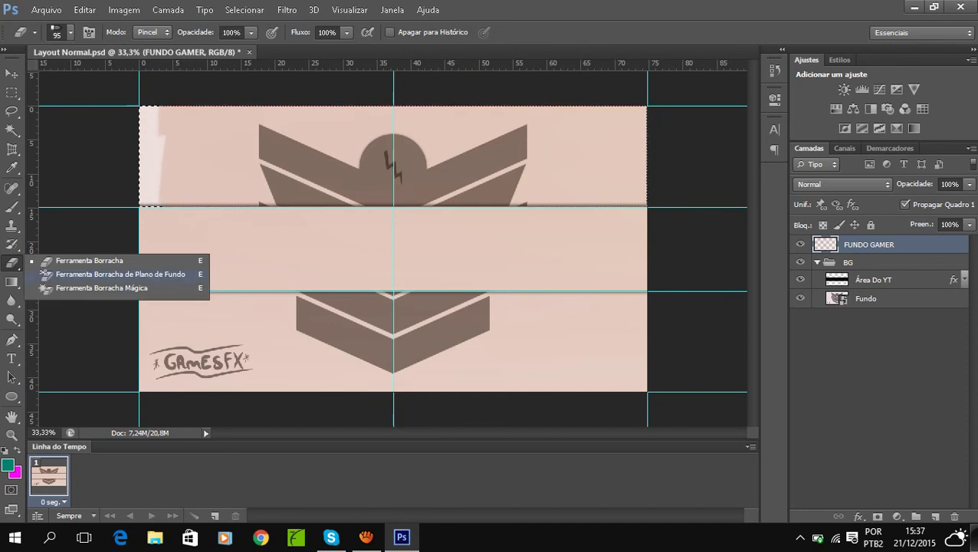
pyautogui.click(120, 273)
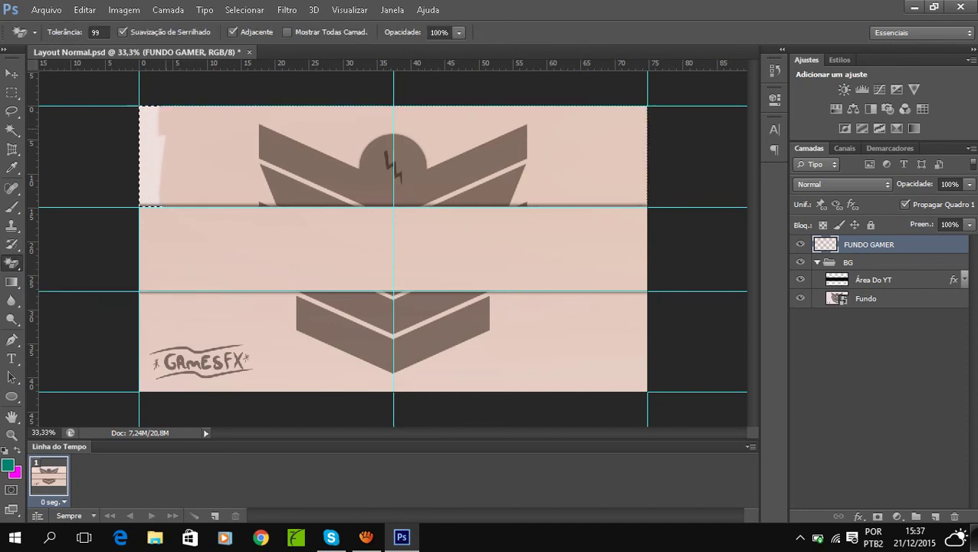
pyautogui.click(370, 188)
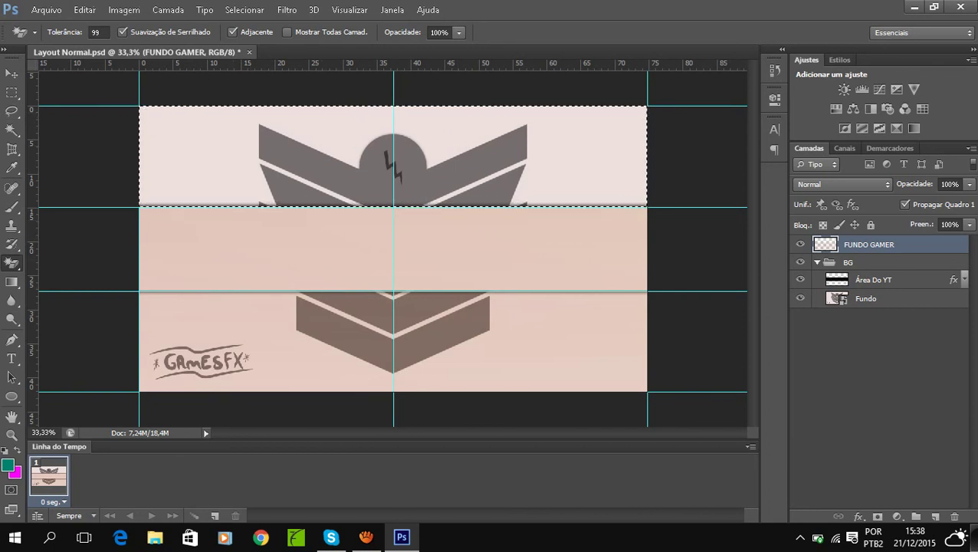
pyautogui.click(46, 10)
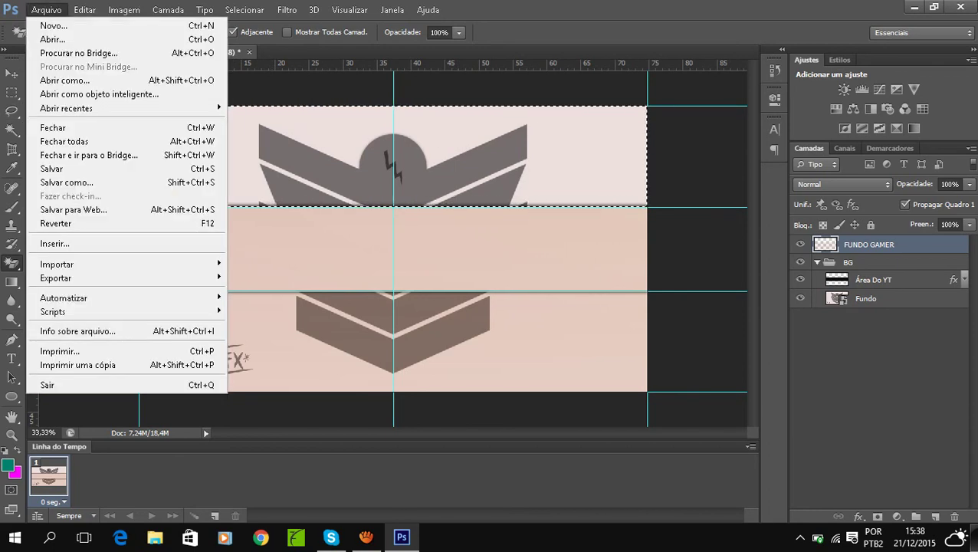
pyautogui.moveTo(84, 10)
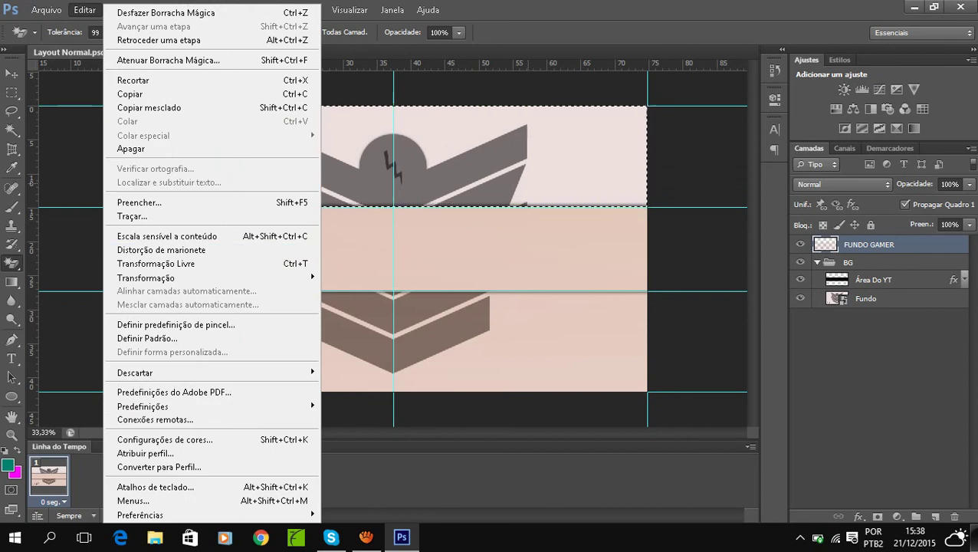
pyautogui.click(149, 108)
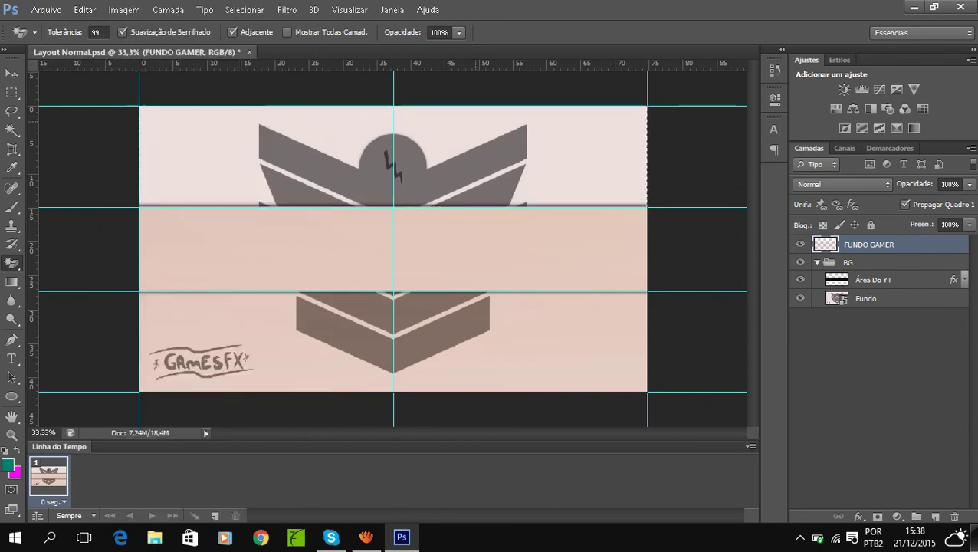
pyautogui.hotkey('ctrl', 'd')
pyautogui.press('alt')
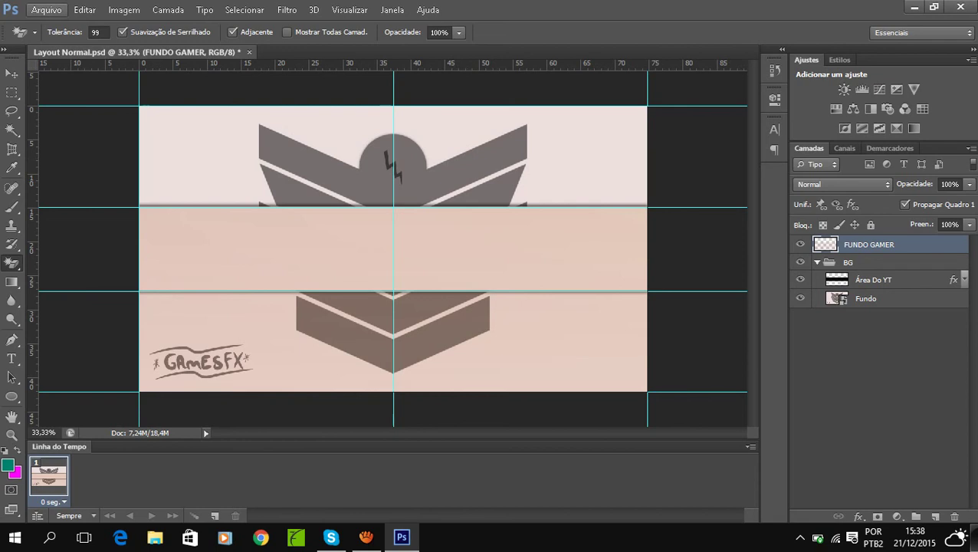
# Place the Fundo3 image from the Imagens library into the layout.
pyautogui.click(46, 10)
pyautogui.press('Up')
pyautogui.press('Up')
pyautogui.press('Escape')
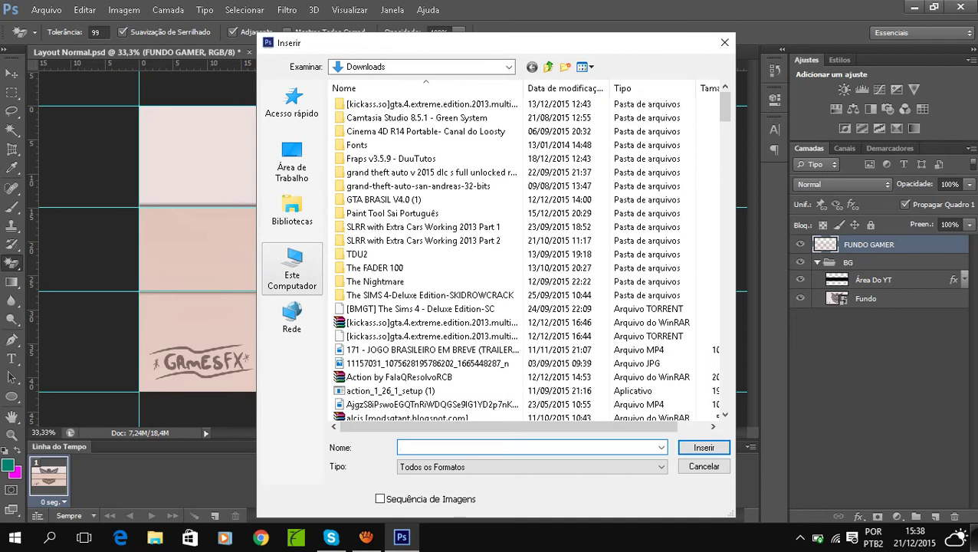
pyautogui.click(292, 272)
pyautogui.click(292, 213)
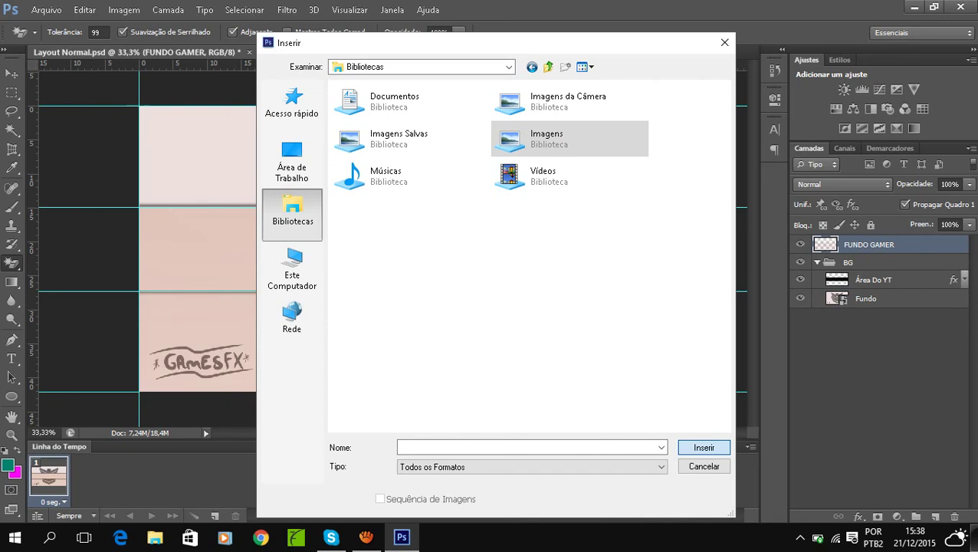
pyautogui.doubleClick(546, 138)
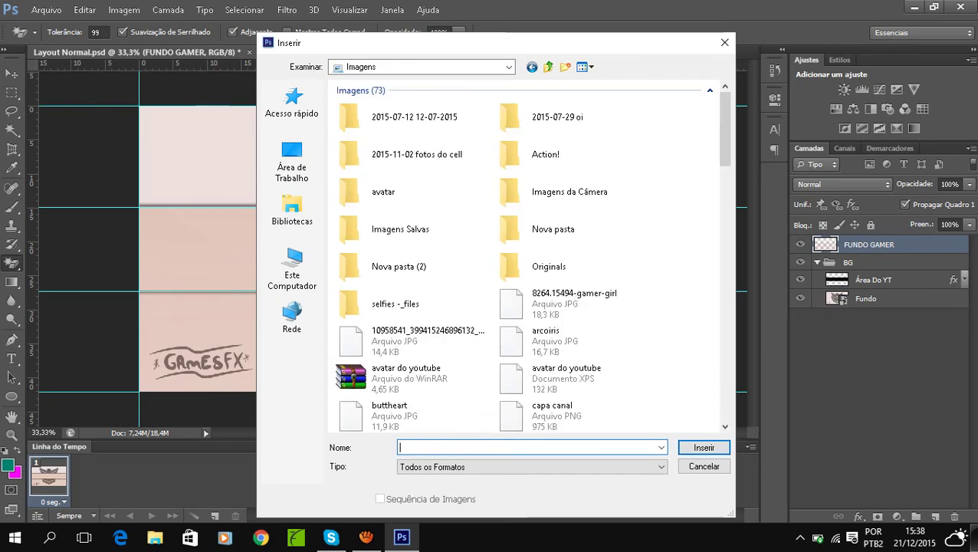
pyautogui.scroll(-5, 529, 295)
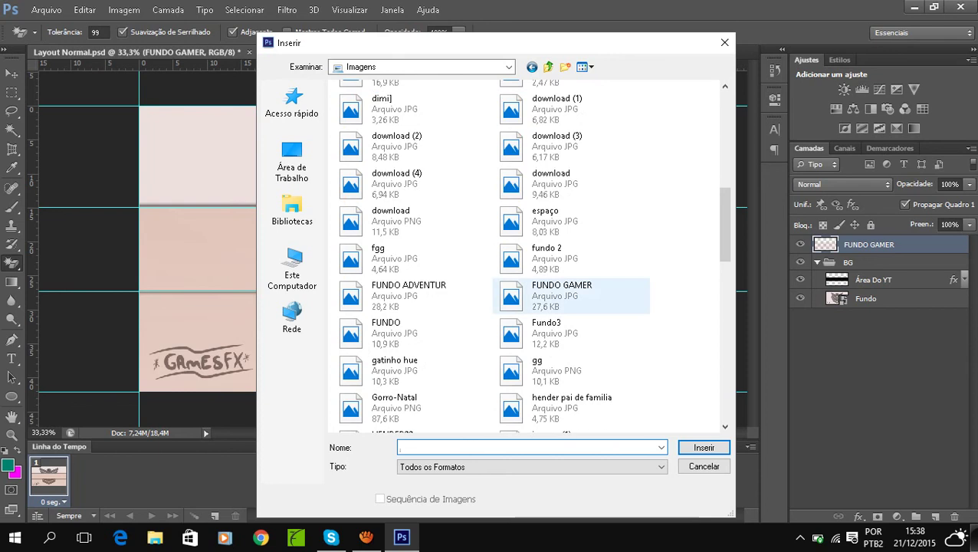
pyautogui.click(546, 333)
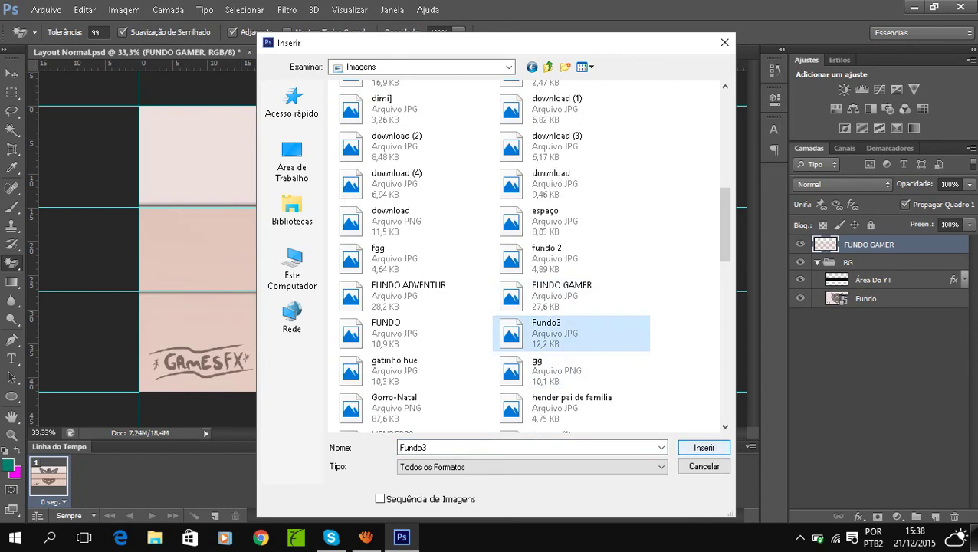
pyautogui.press('Return')
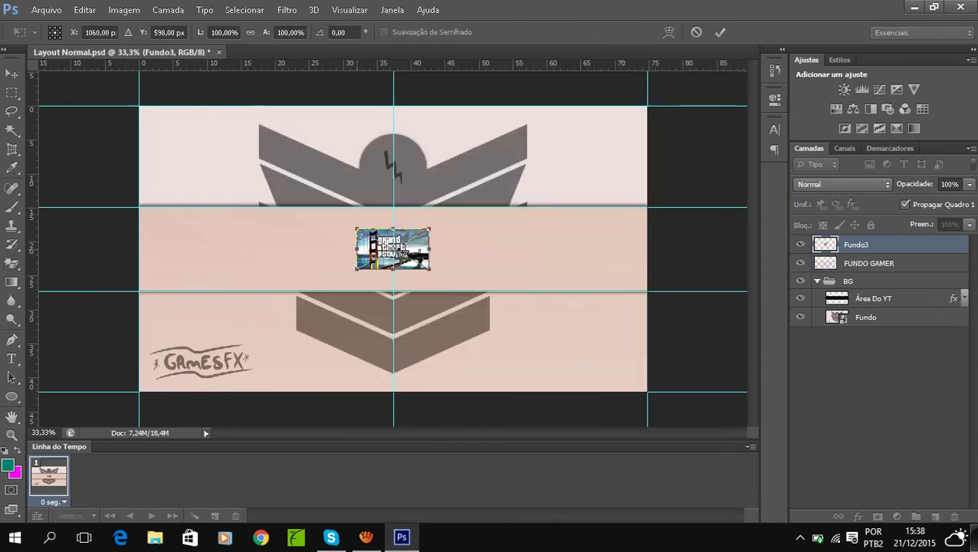
# Stretch the placed Fundo3 image to fill the central band between the guides across the full canvas width and commit the transformation.
pyautogui.moveTo(349, 248); pyautogui.dragTo(138, 248)
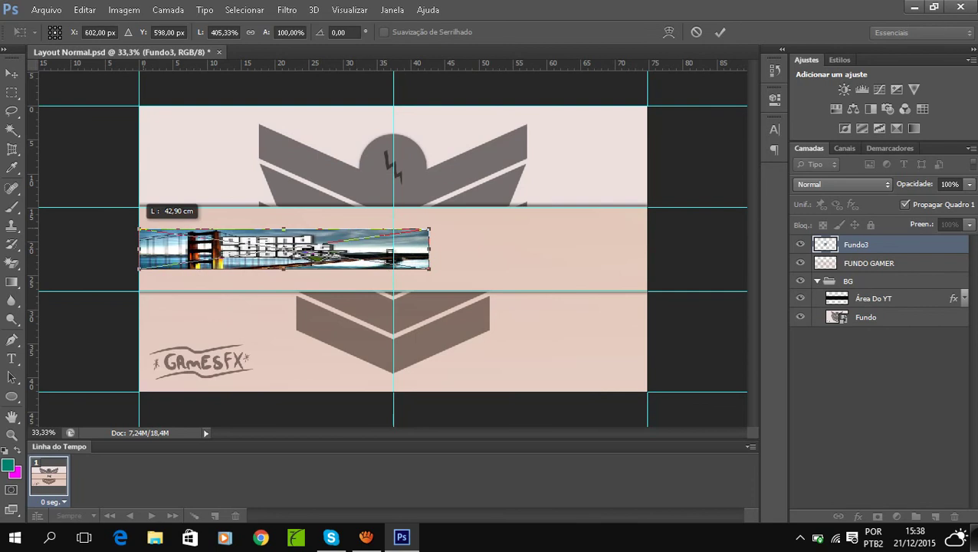
pyautogui.moveTo(283, 228); pyautogui.dragTo(284, 207)
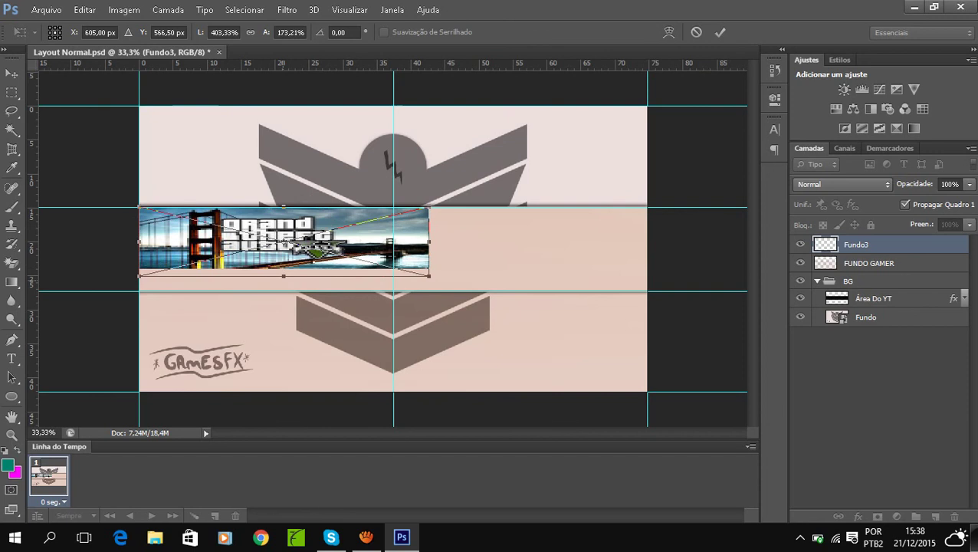
pyautogui.moveTo(283, 269); pyautogui.dragTo(284, 290)
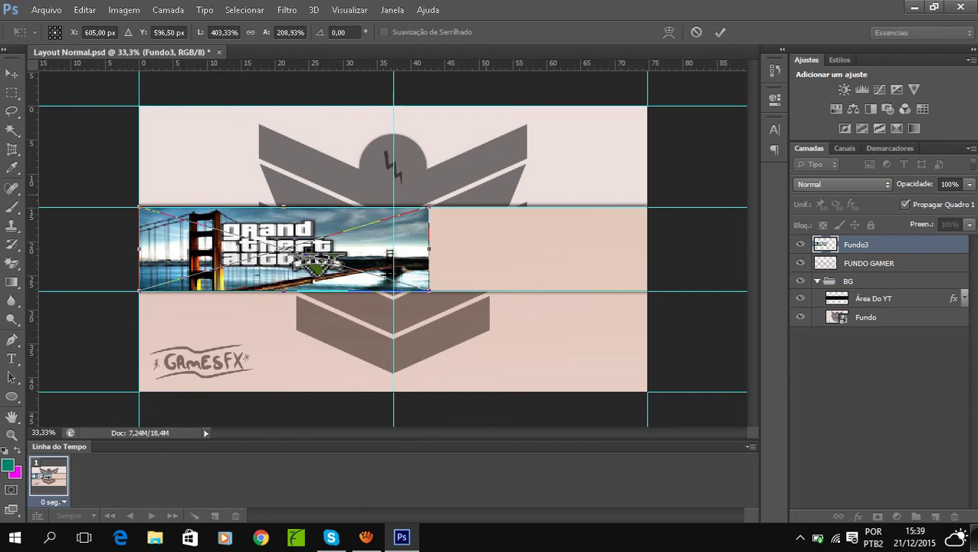
pyautogui.moveTo(428, 248); pyautogui.dragTo(649, 249)
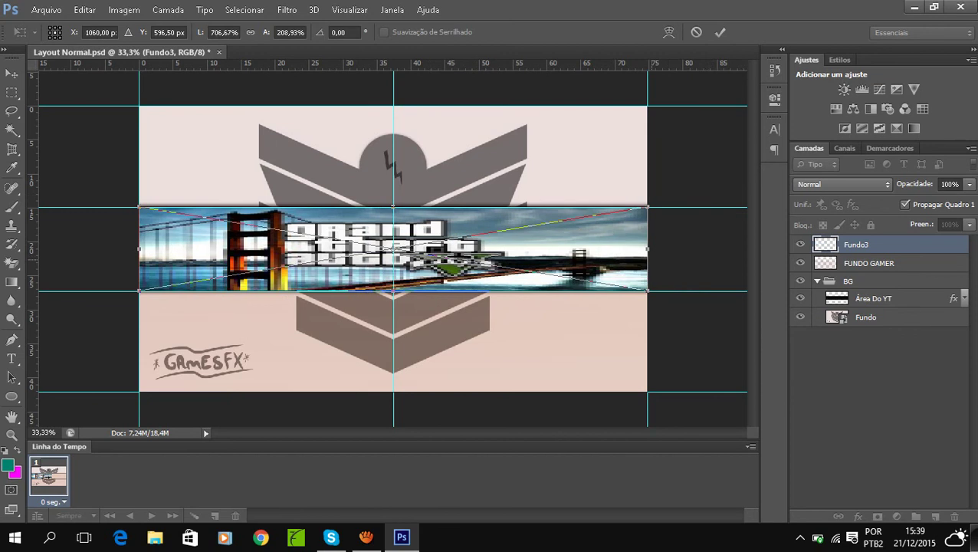
pyautogui.click(720, 32)
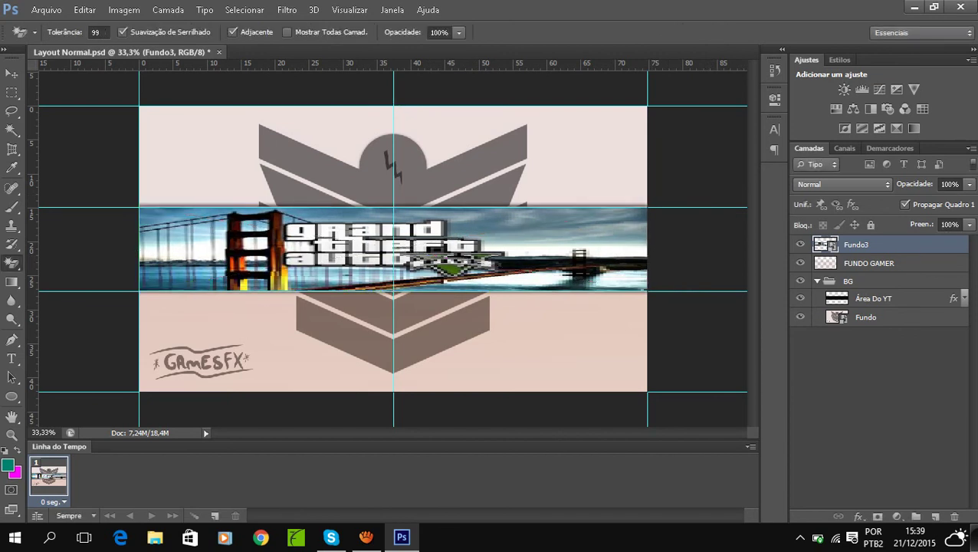
# Rasterize the Fundo3 smart object and close its layer style settings without applying any effect.
pyautogui.click(390, 162)
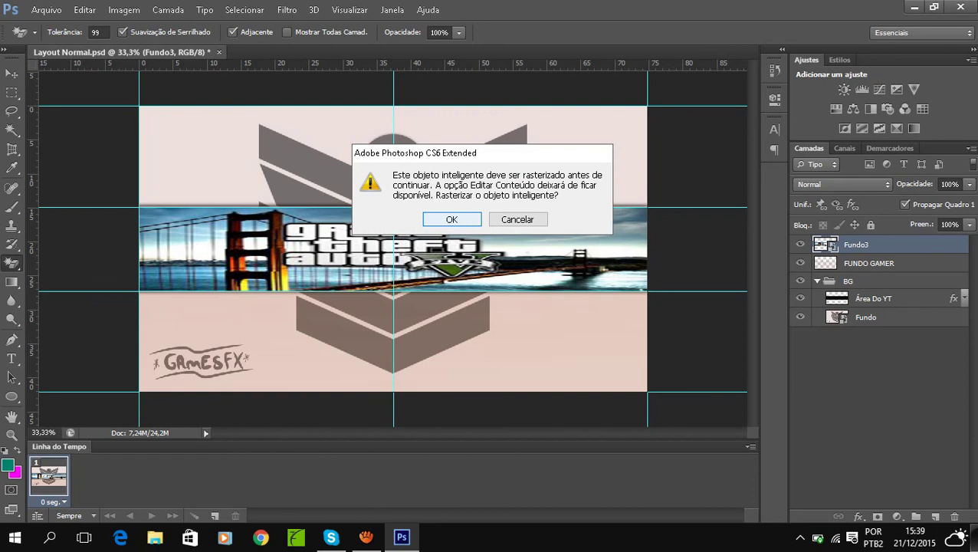
pyautogui.click(451, 219)
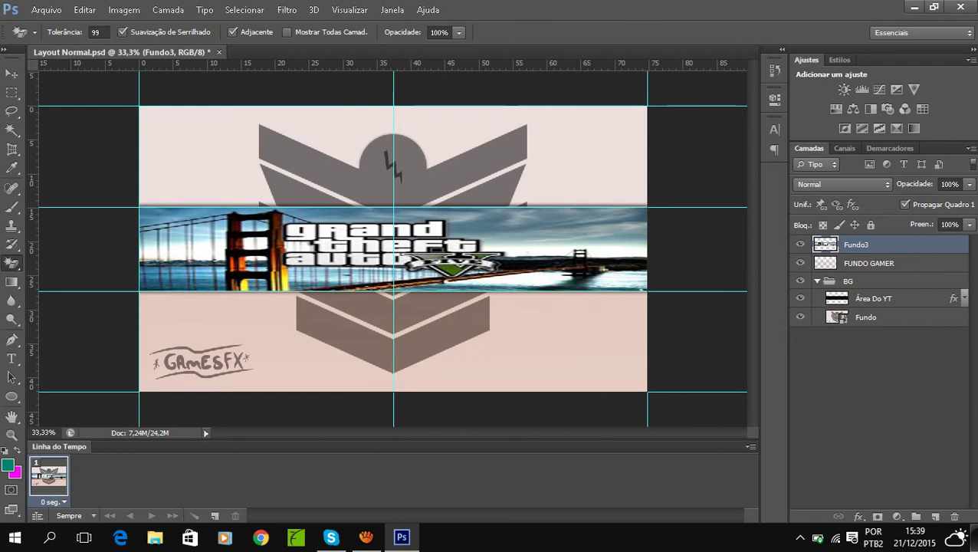
pyautogui.doubleClick(904, 245)
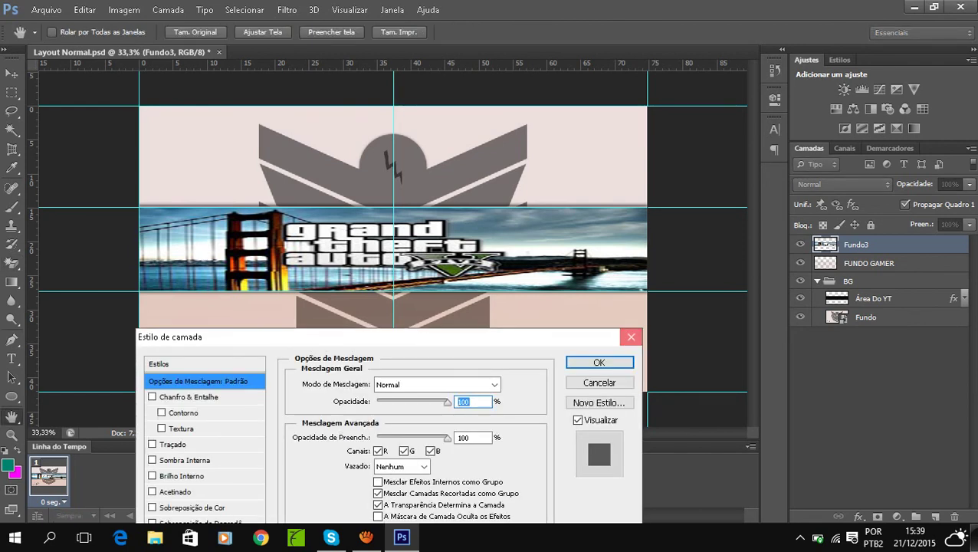
pyautogui.click(631, 337)
# Apply a Gaussian Blur (Desfoque Gaussiano) with a radius of 10 pixels to the Fundo3 layer.
pyautogui.click(287, 10)
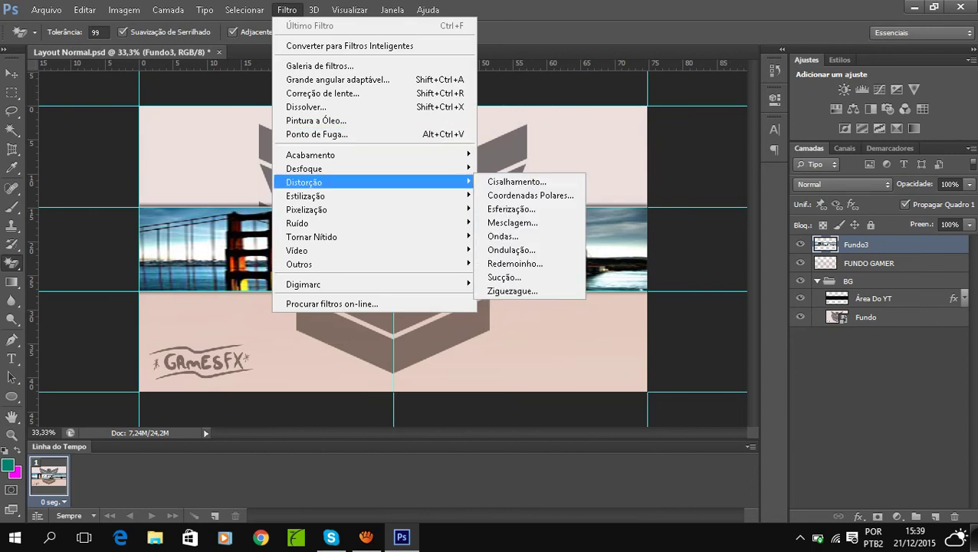
pyautogui.moveTo(303, 169)
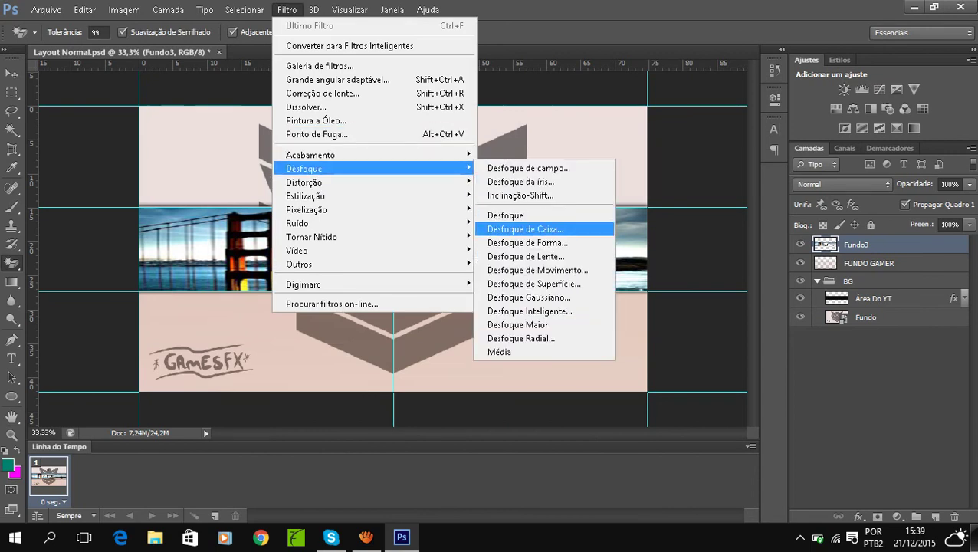
pyautogui.click(529, 298)
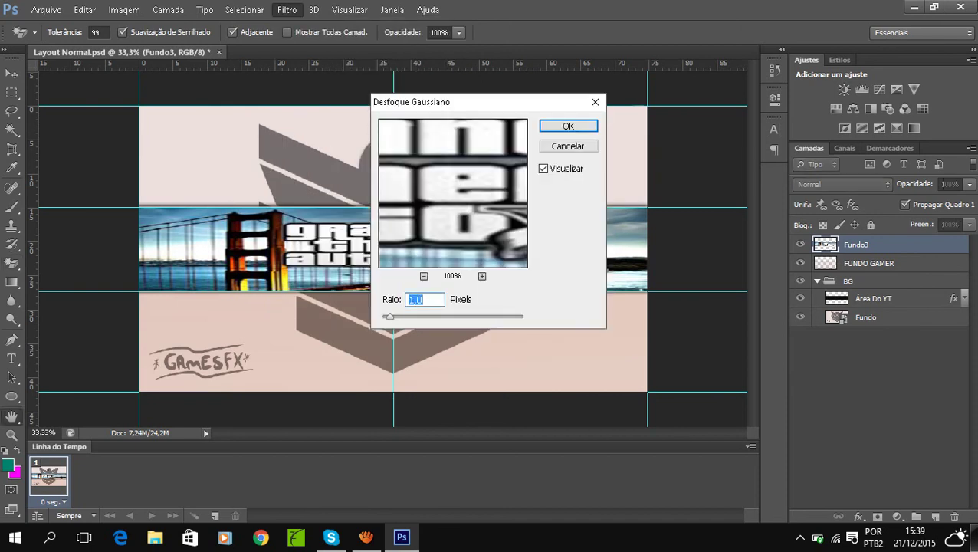
pyautogui.press('BackSpace')
pyautogui.write('10')
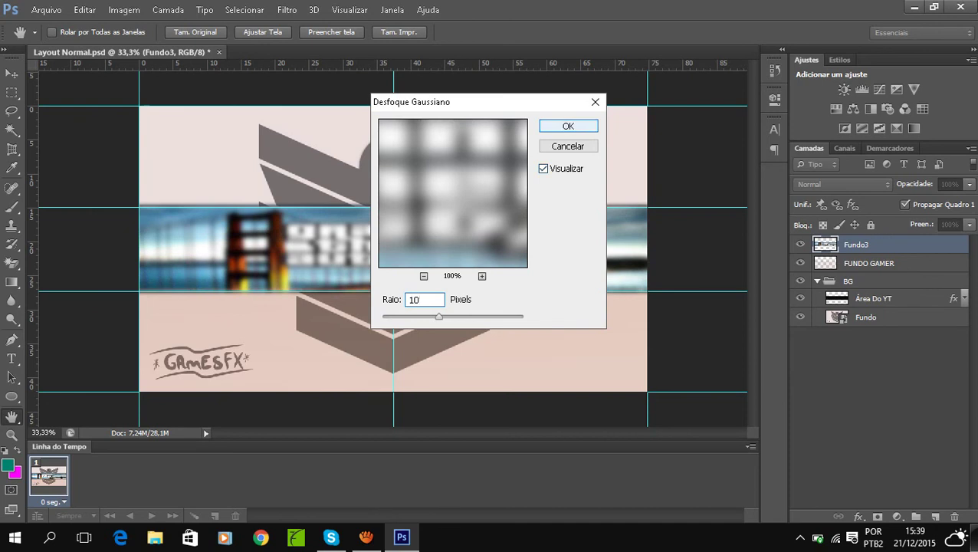
pyautogui.press('Return')
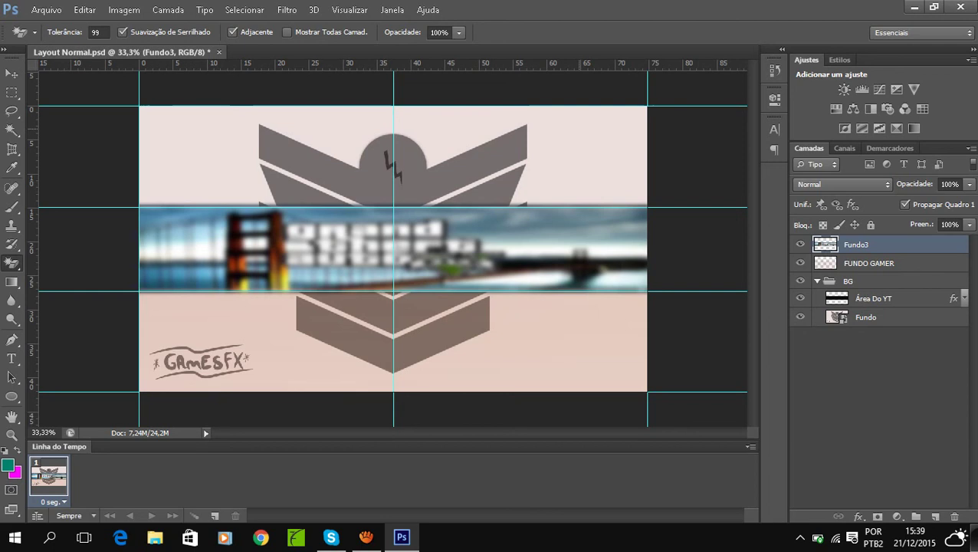
# Add the white text TUTORIAL in Tahoma Regular, 48 pt, over the blurred central band.
pyautogui.press('v')
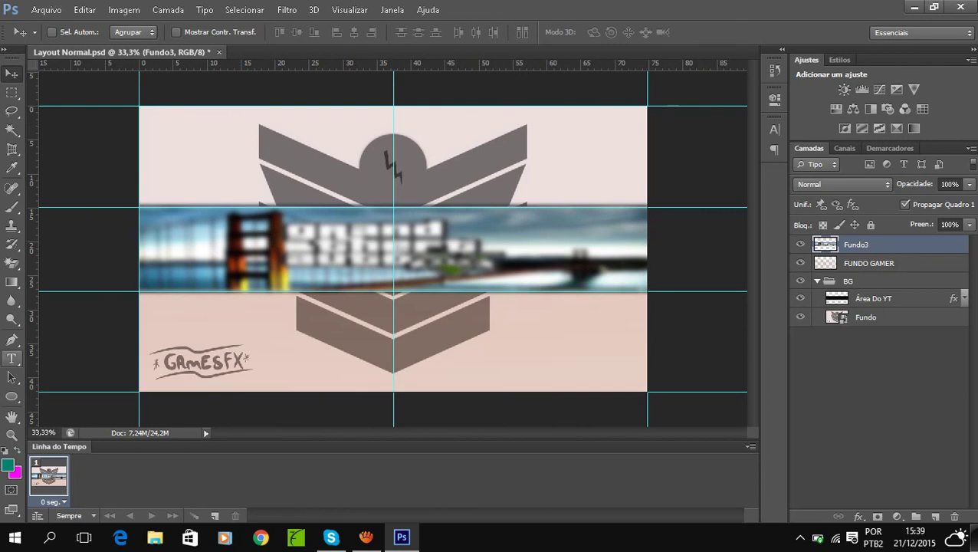
pyautogui.click(11, 358)
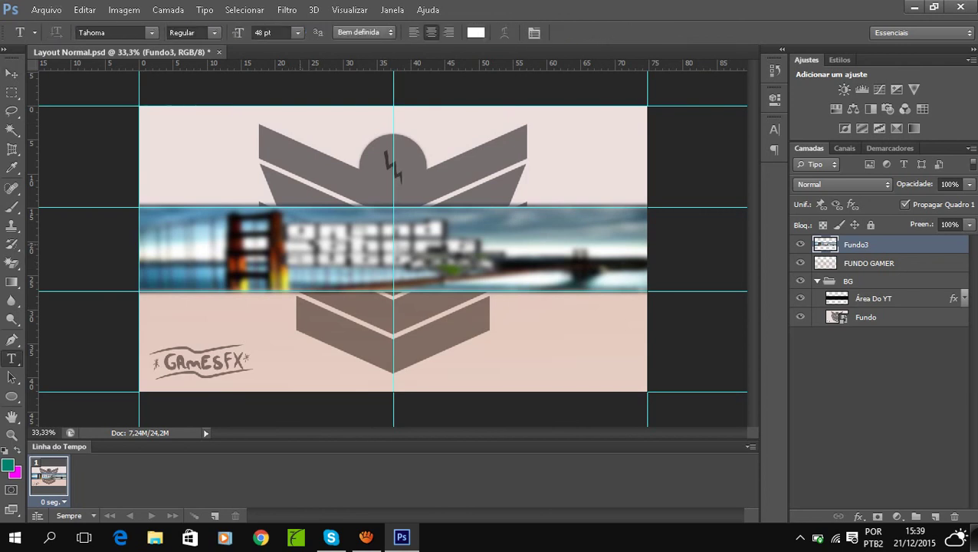
pyautogui.click(300, 245)
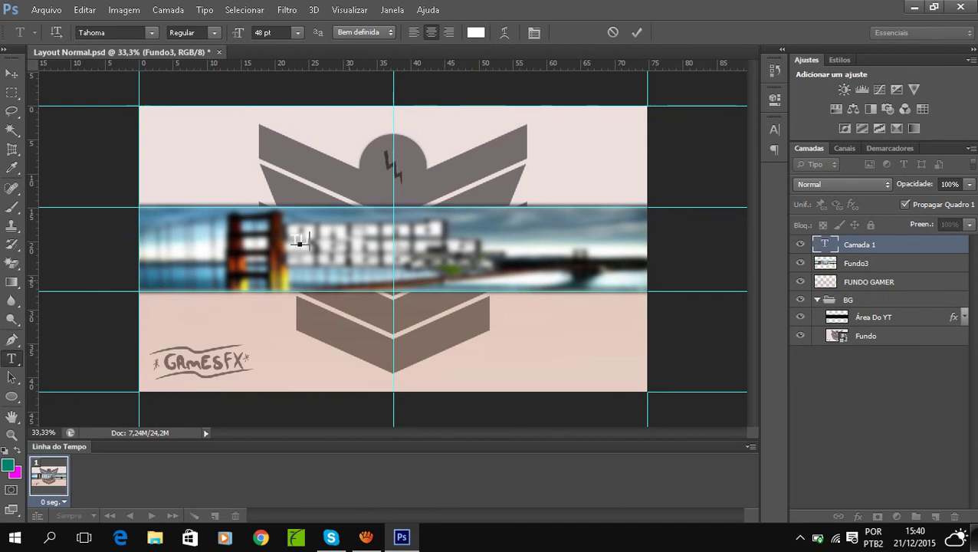
pyautogui.write('TUTORIAL')
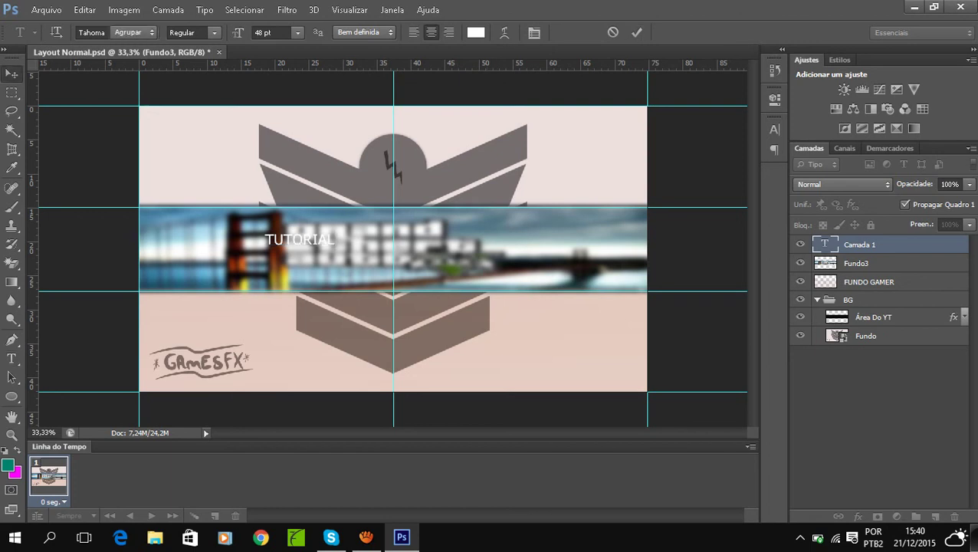
pyautogui.click(11, 74)
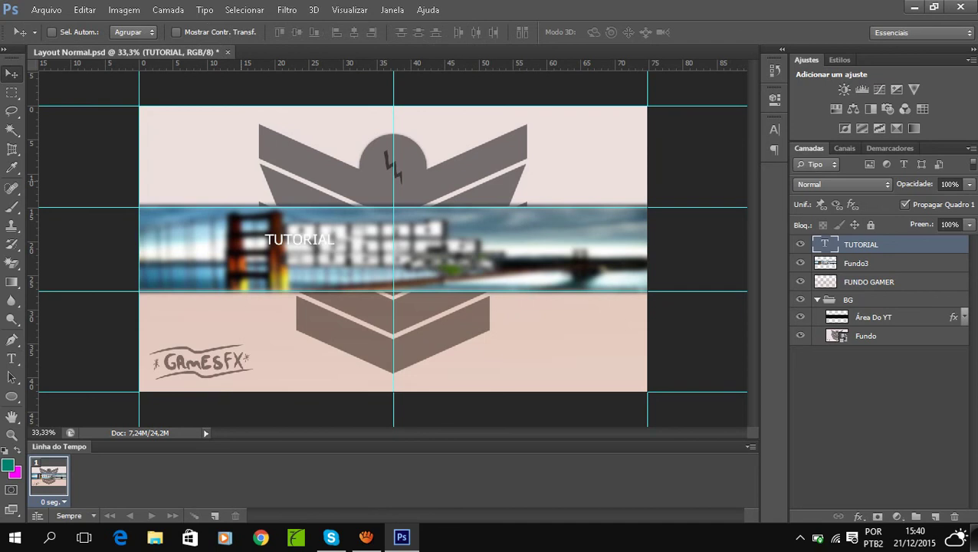
# Stretch the TUTORIAL text to about 279% width and 174% height, centre it on the vertical guide within the band, and commit the transformation.
pyautogui.click(176, 32)
pyautogui.hotkey('ctrl', 't')
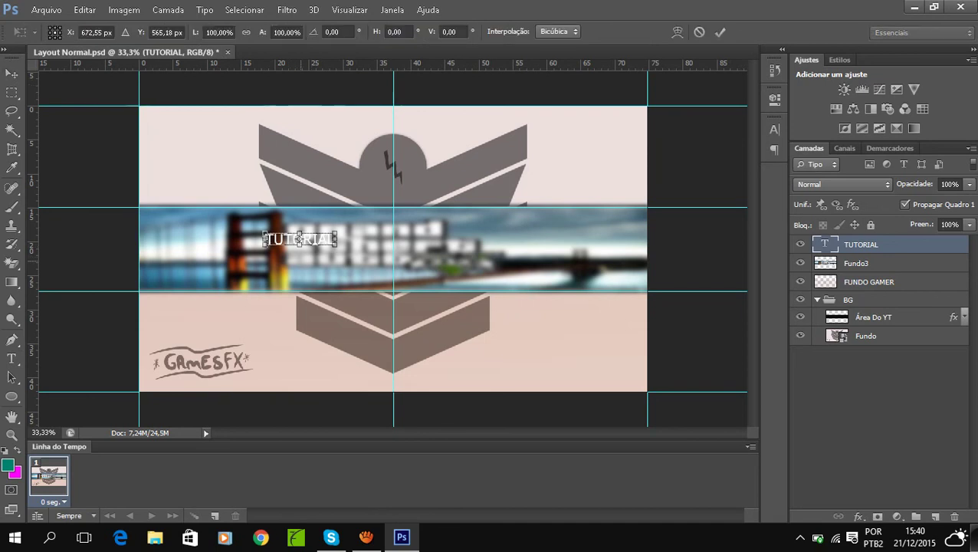
pyautogui.moveTo(336, 233); pyautogui.dragTo(459, 231)
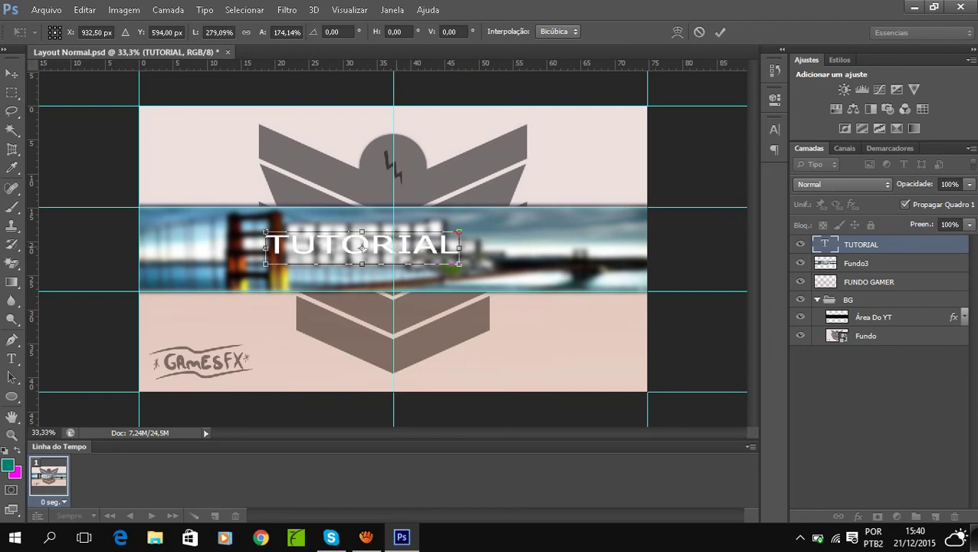
pyautogui.moveTo(362, 247); pyautogui.dragTo(392, 253)
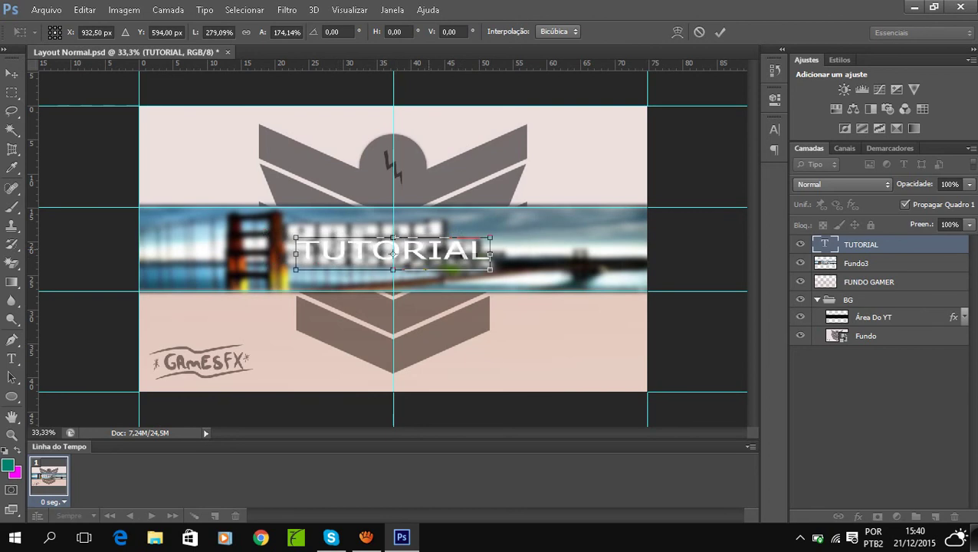
pyautogui.moveTo(392, 253); pyautogui.dragTo(408, 249)
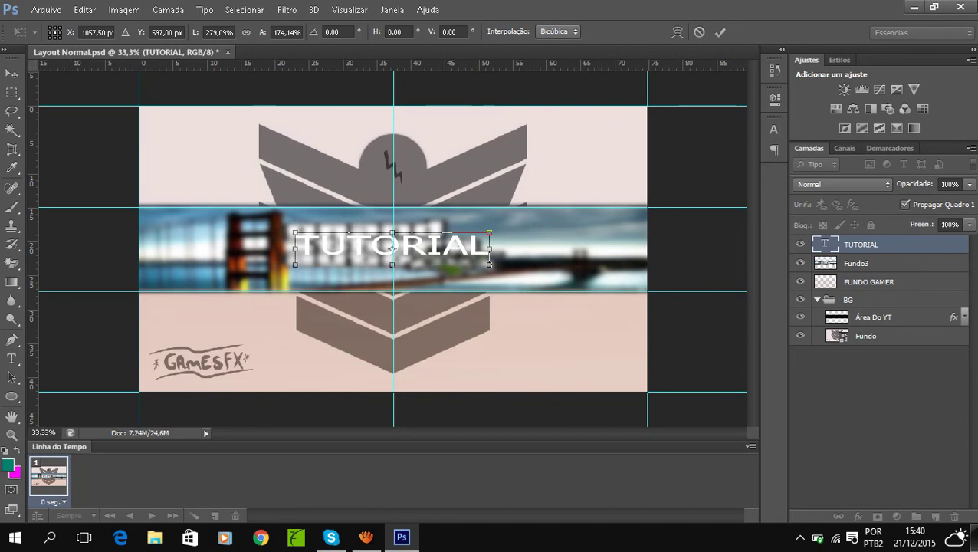
pyautogui.click(720, 31)
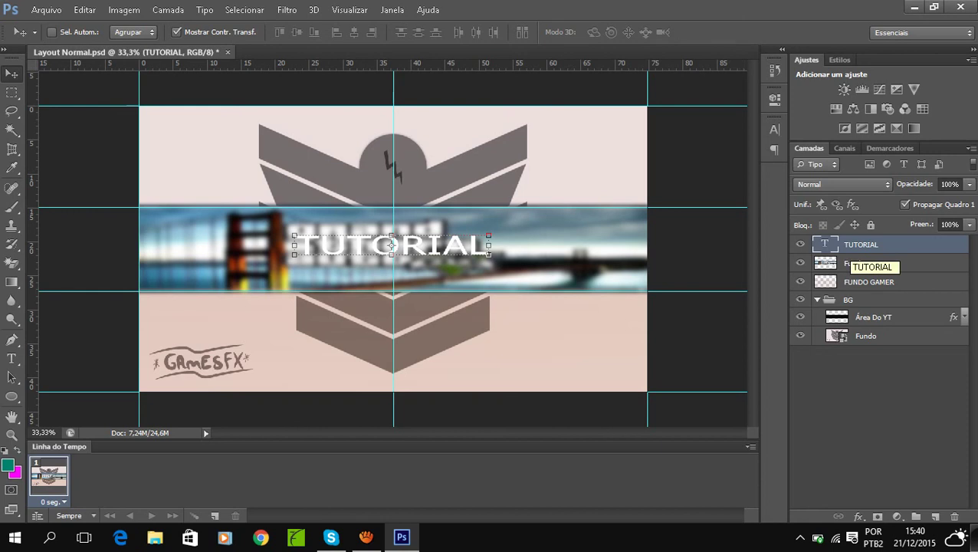
# Open the TUTORIAL layer's style settings beside the text and enable Chanfro & Entalhe with Contorno and Textura.
pyautogui.doubleClick(861, 245)
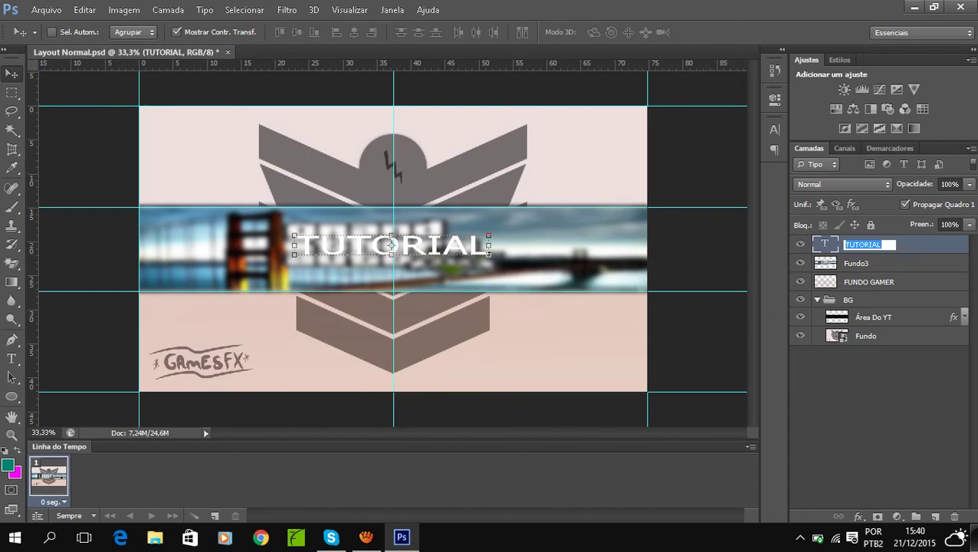
pyautogui.press('Return')
pyautogui.click(970, 225)
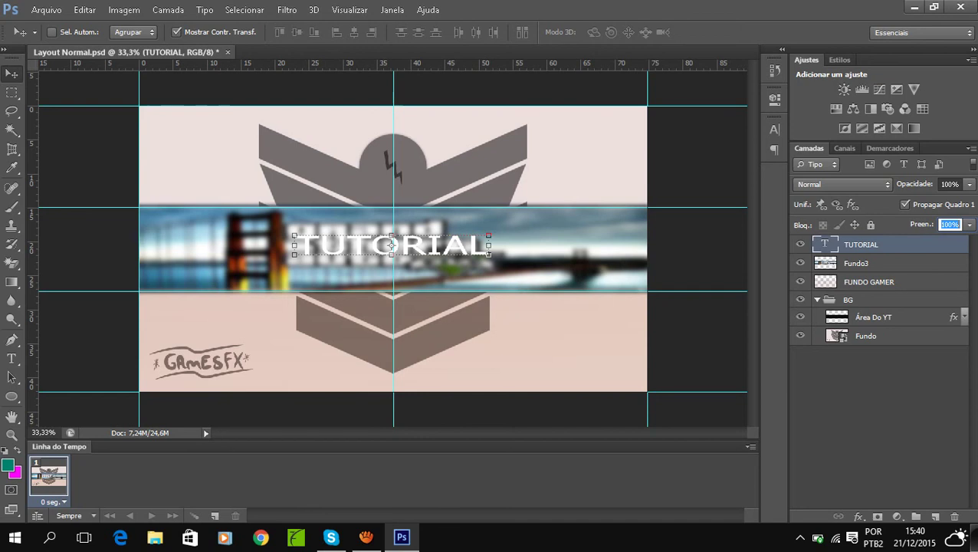
pyautogui.press('space')
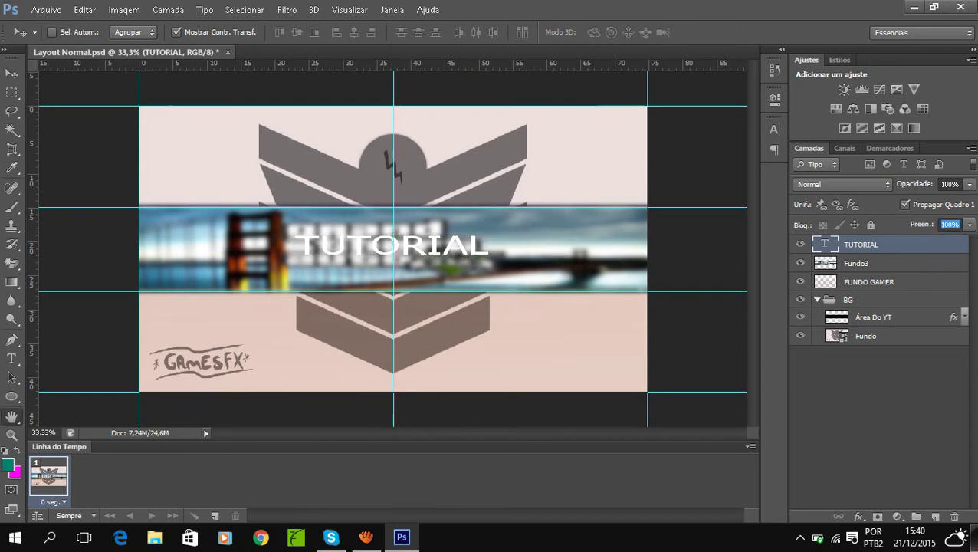
pyautogui.moveTo(489, 369)
pyautogui.mouseDown()
pyautogui.moveTo(714, 208)
pyautogui.moveTo(844, 194)
pyautogui.mouseUp()
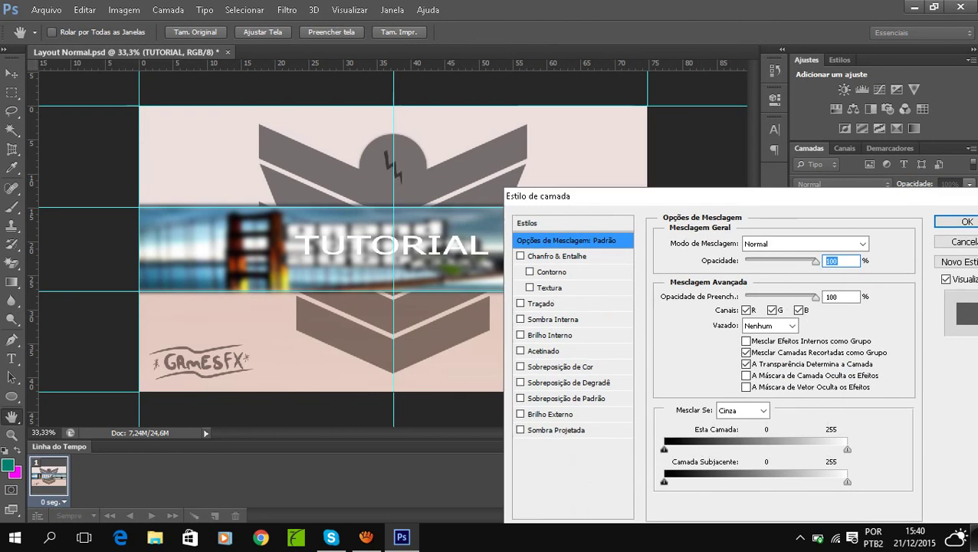
pyautogui.click(520, 256)
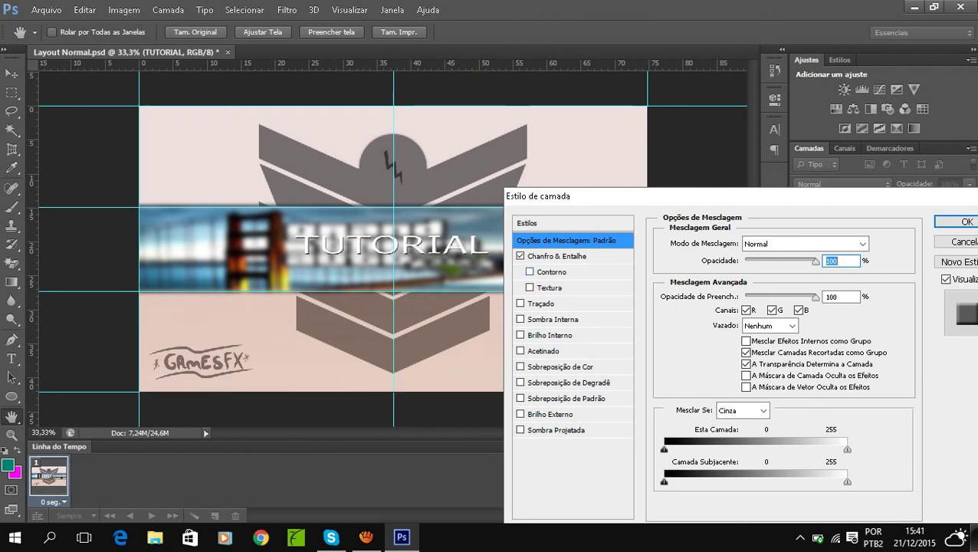
pyautogui.click(529, 272)
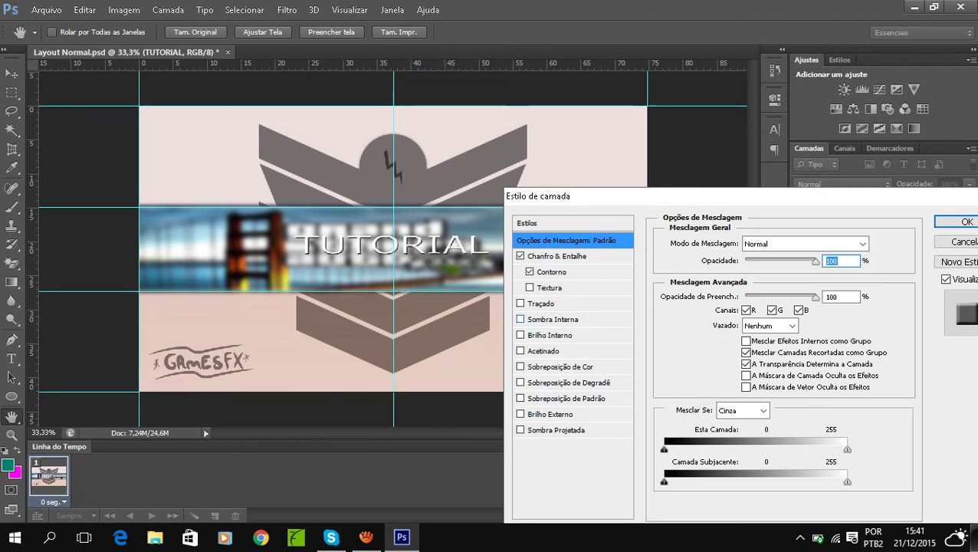
pyautogui.click(528, 286)
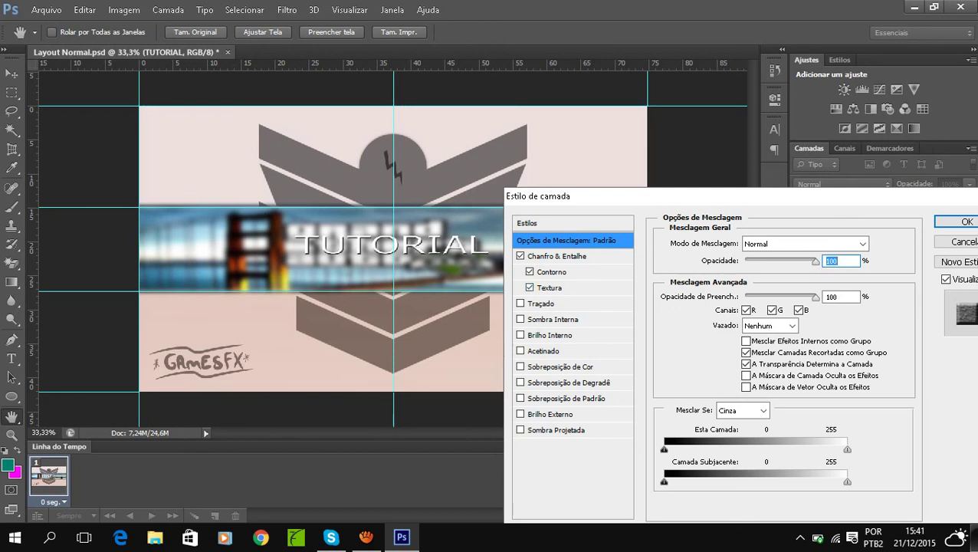
# Set the TUTORIAL layer's Blend If channel to Verde and raise this layer's black limit to 167.
pyautogui.click(742, 410)
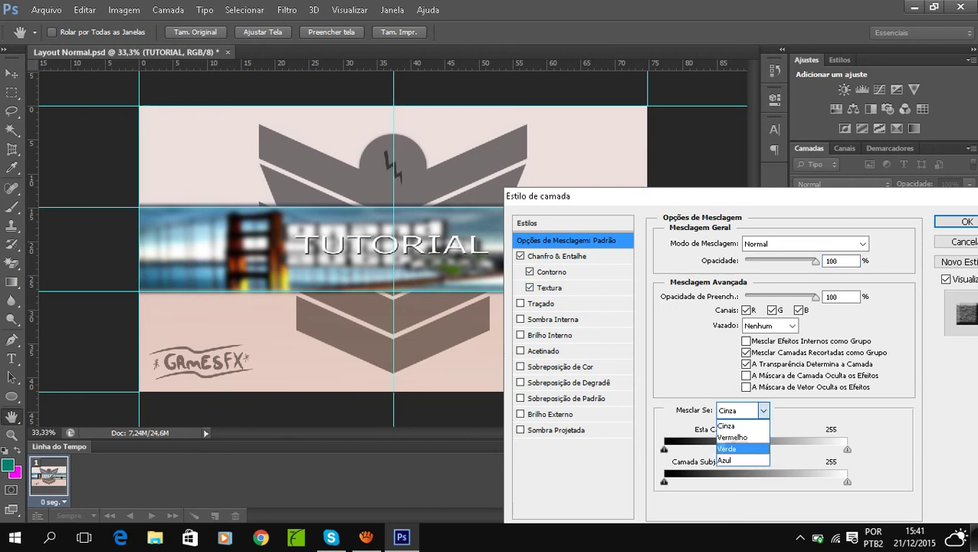
pyautogui.click(727, 449)
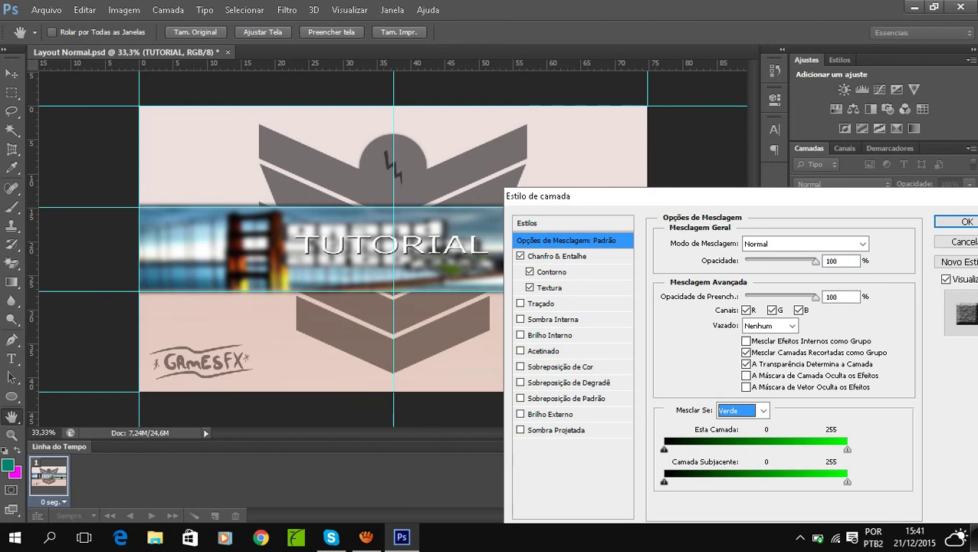
pyautogui.moveTo(664, 450); pyautogui.dragTo(783, 449)
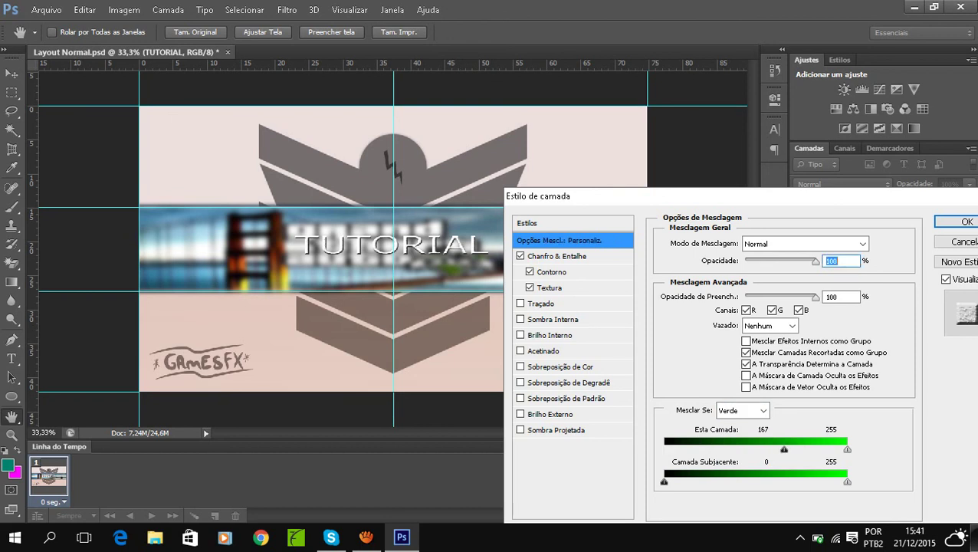
# Add Sombra Interna, Brilho Interno, Acetinado, Sobreposição de Padrão, Brilho Externo and Sombra Projetada to the TUTORIAL text and apply the styles.
pyautogui.click(520, 319)
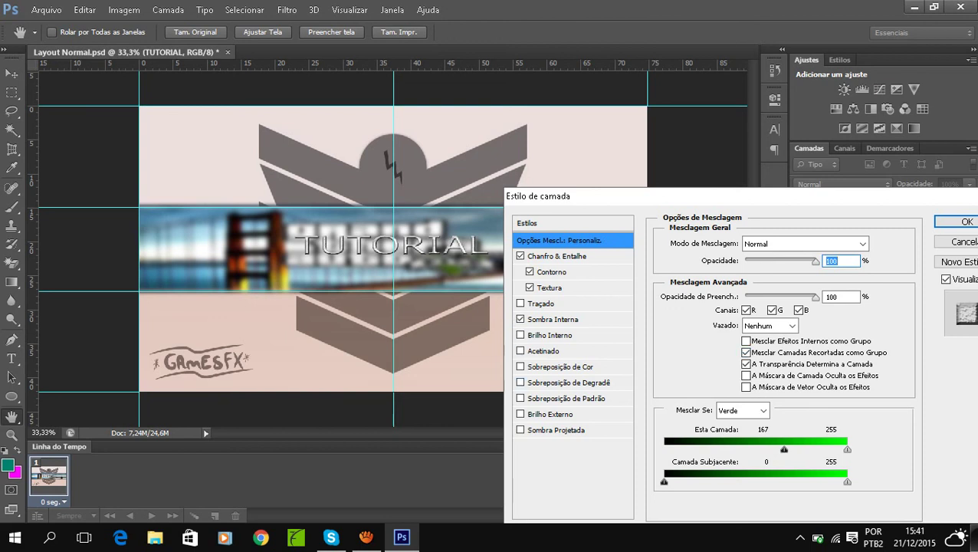
pyautogui.click(520, 335)
pyautogui.click(520, 350)
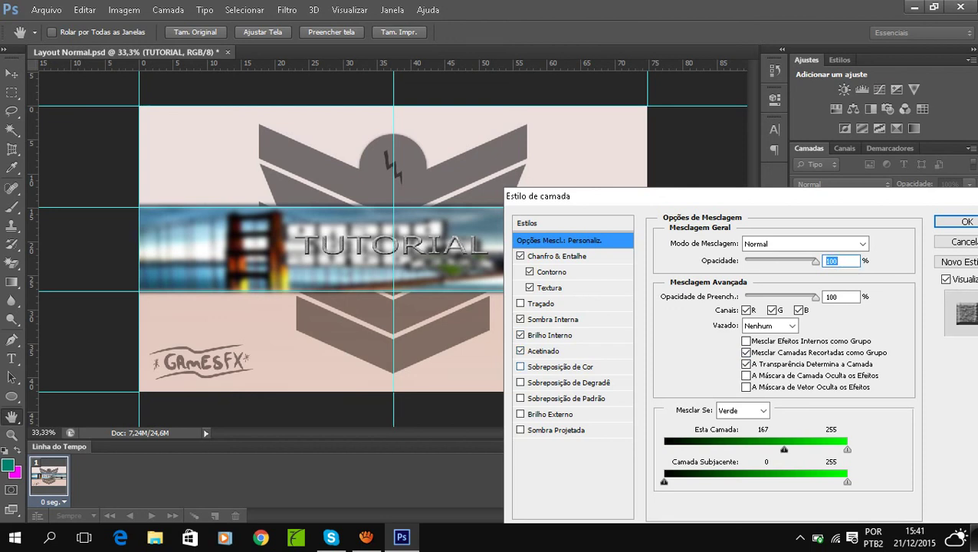
pyautogui.click(520, 366)
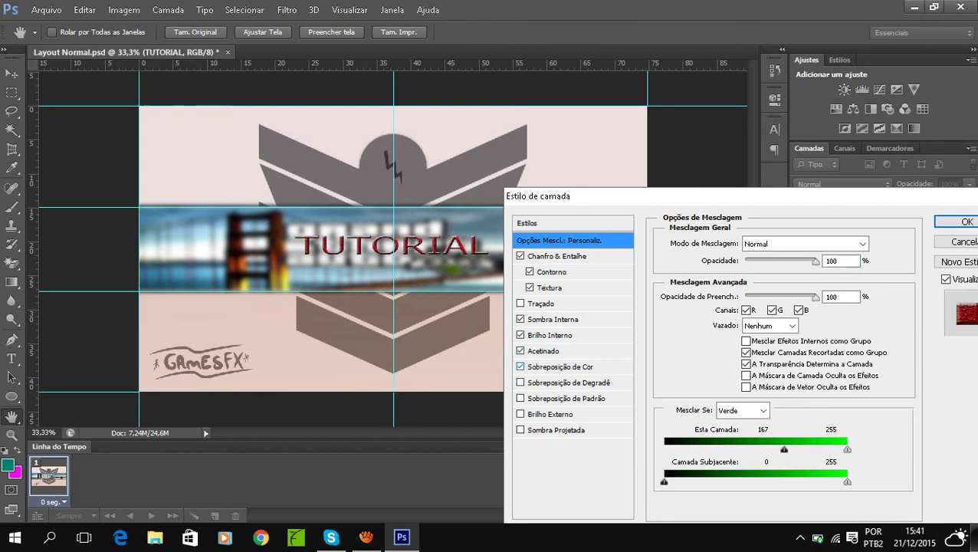
pyautogui.click(521, 366)
pyautogui.click(520, 397)
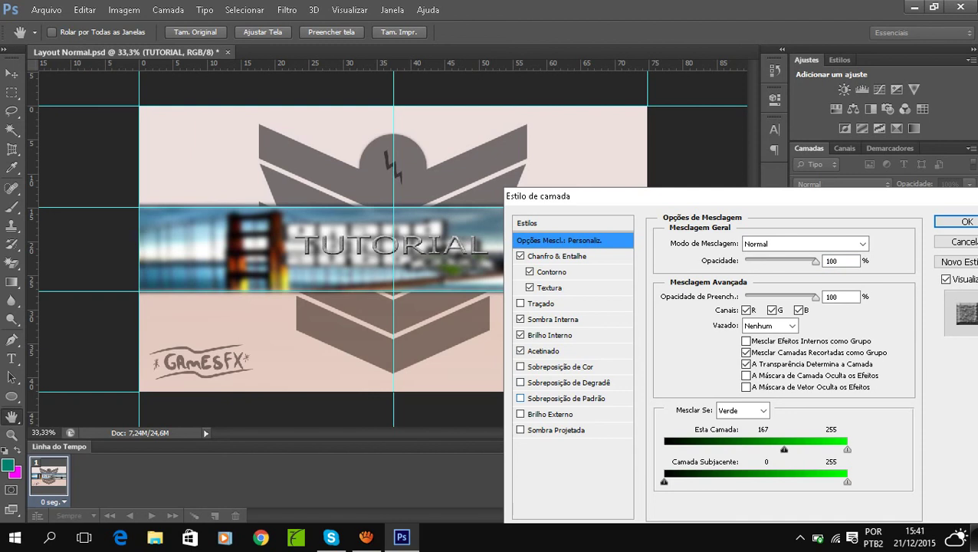
pyautogui.click(520, 414)
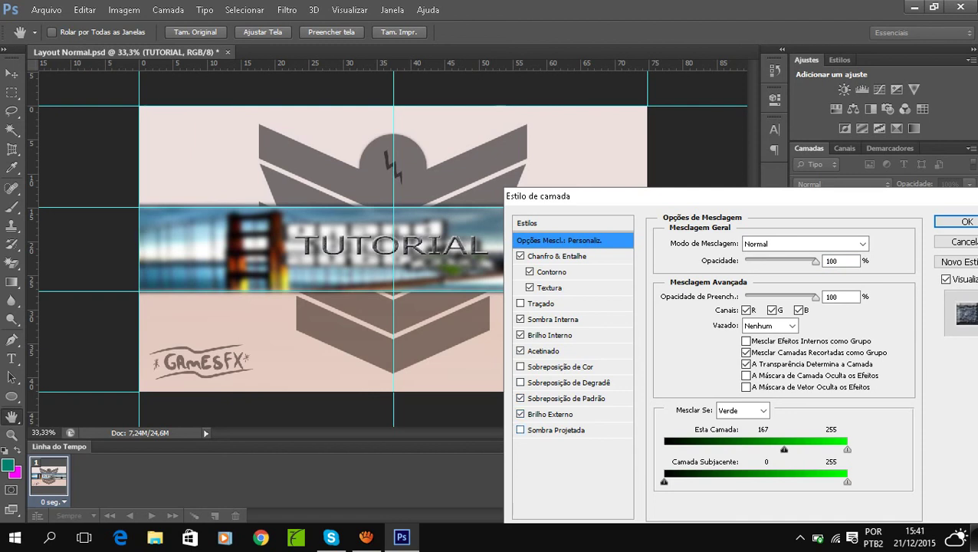
pyautogui.click(520, 430)
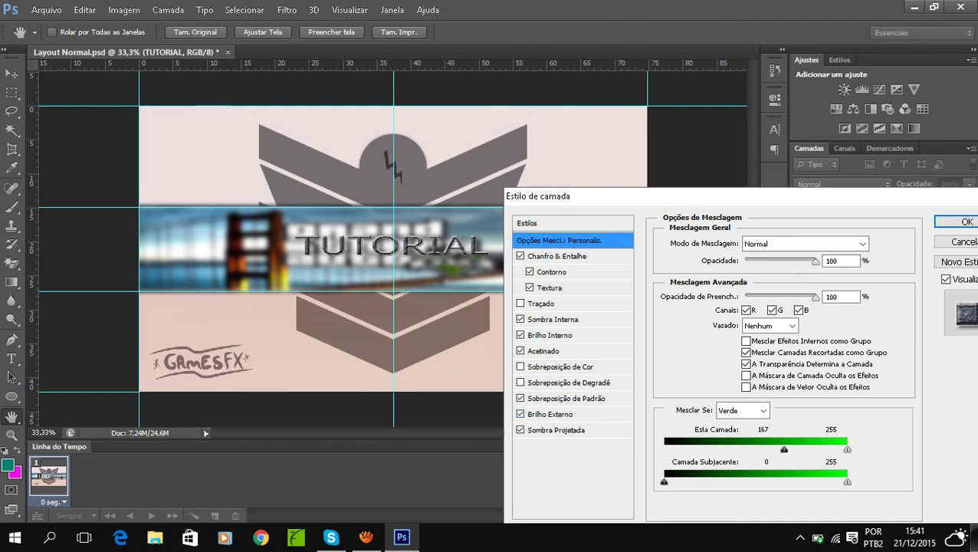
pyautogui.click(966, 222)
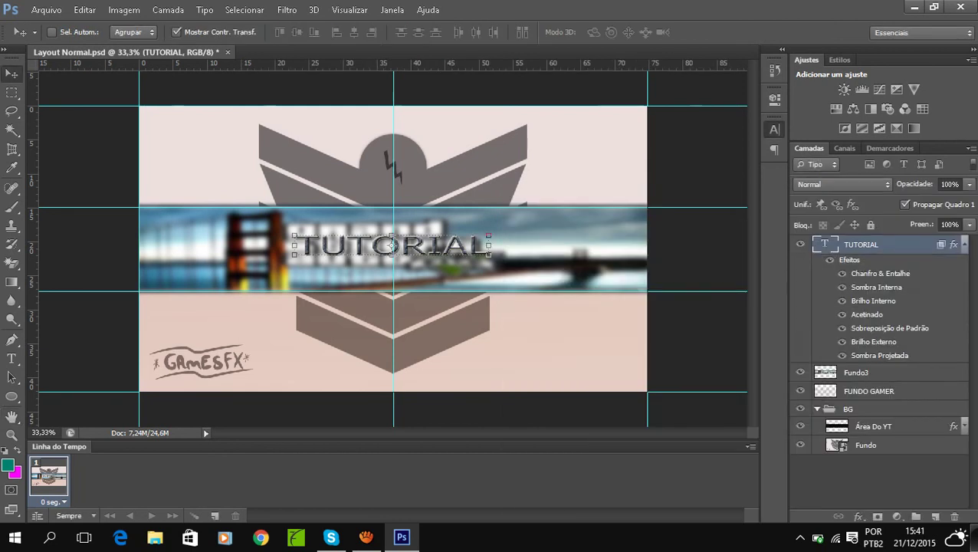
# Set the TUTORIAL layer's text colour to pure red (ff0000) in the character settings.
pyautogui.click(774, 129)
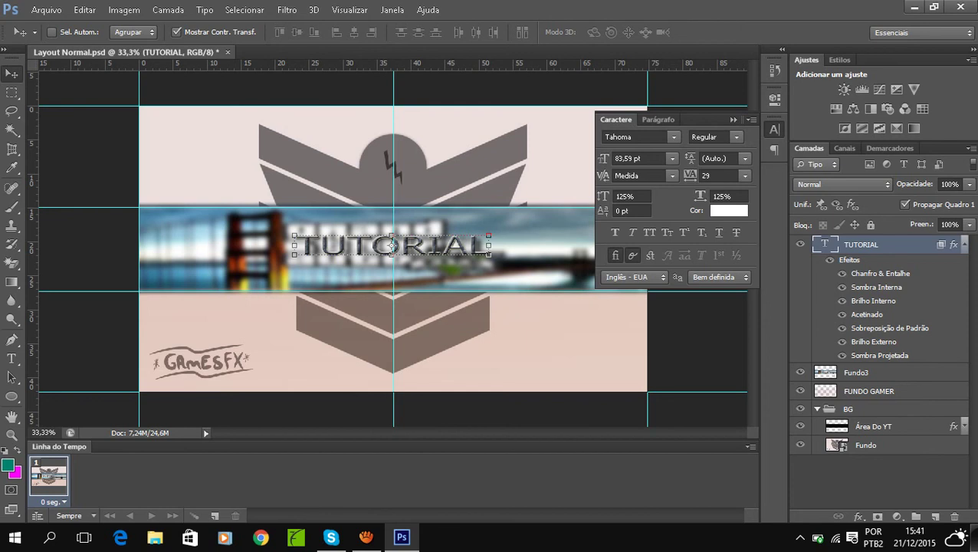
pyautogui.click(728, 210)
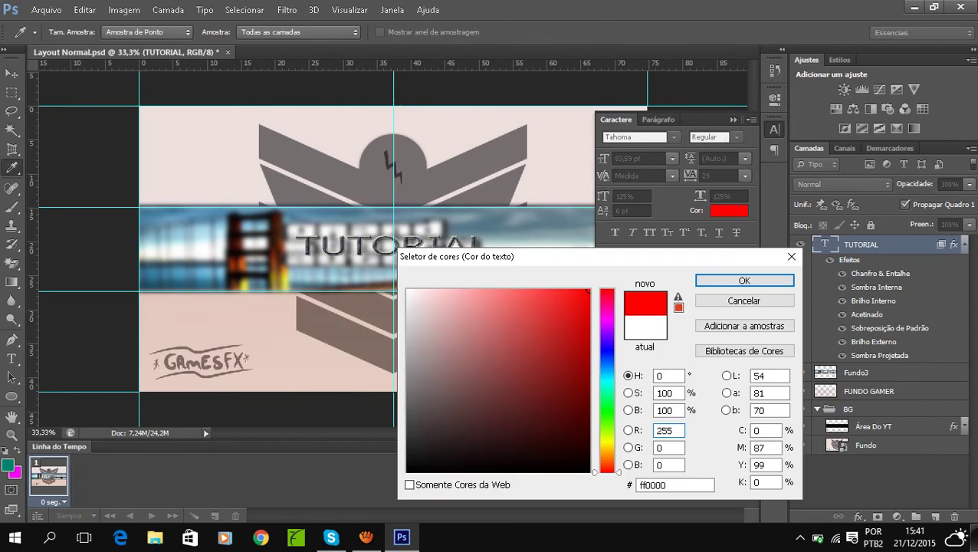
pyautogui.doubleClick(659, 430)
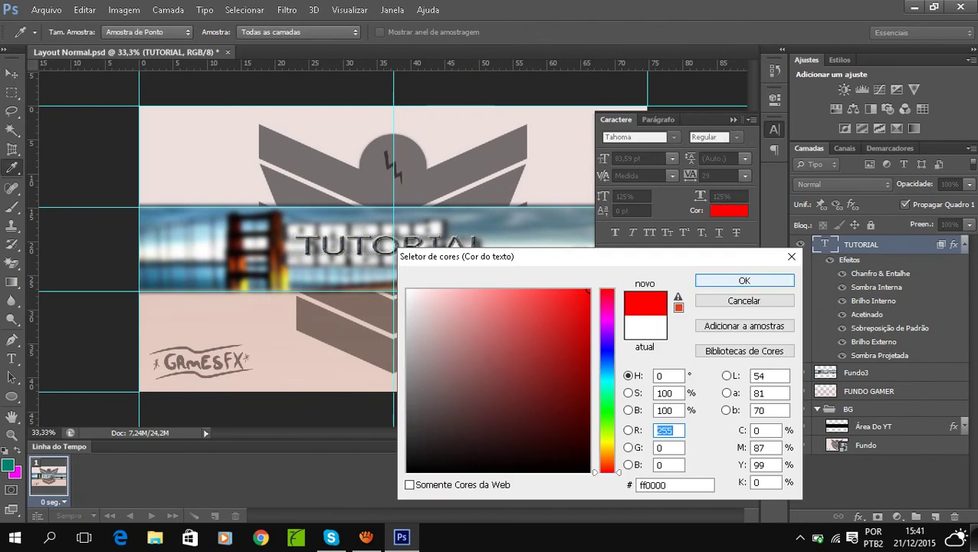
pyautogui.click(744, 280)
pyautogui.click(774, 128)
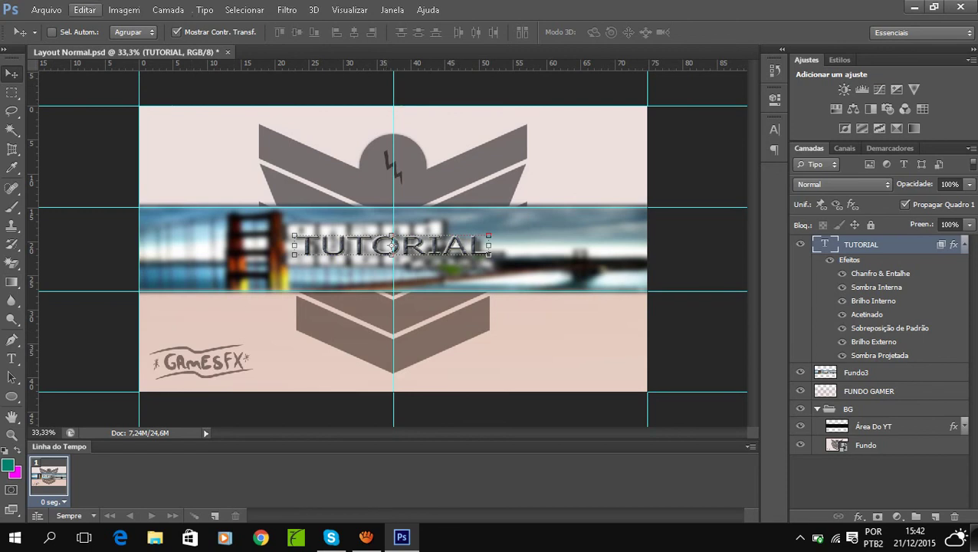
# Place the Gorro-Natal image from the Imagens folder into the banner document as a new layer.
pyautogui.click(46, 9)
pyautogui.click(56, 243)
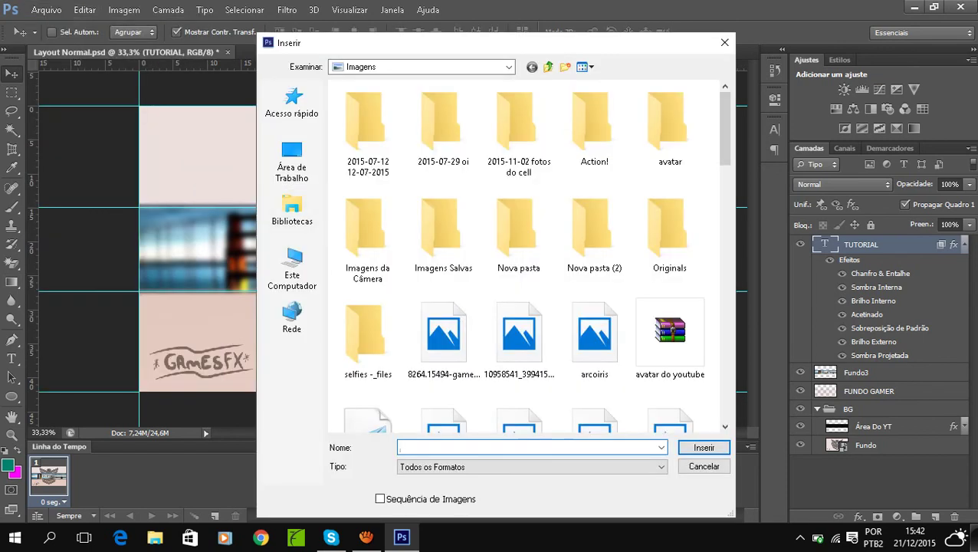
pyautogui.moveTo(725, 128); pyautogui.dragTo(724, 207)
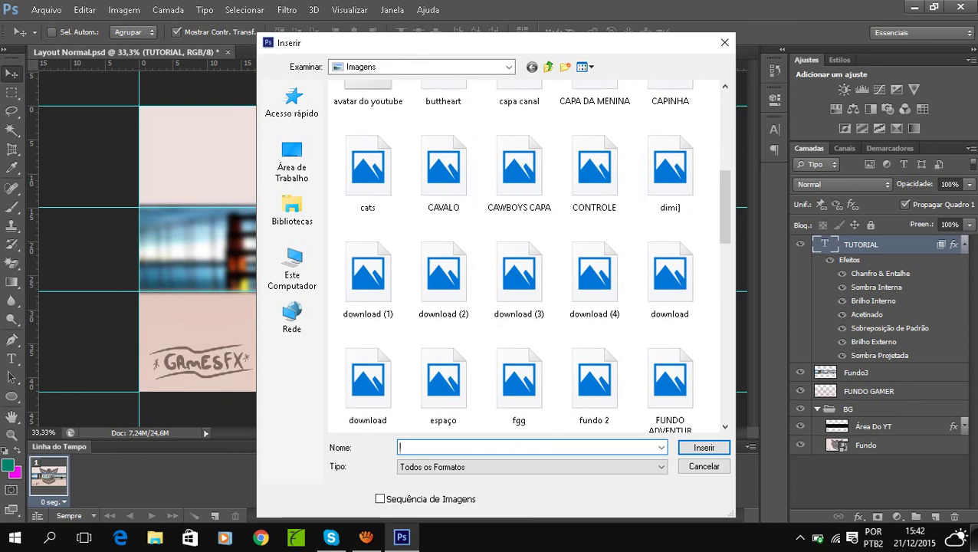
pyautogui.moveTo(724, 207); pyautogui.dragTo(724, 257)
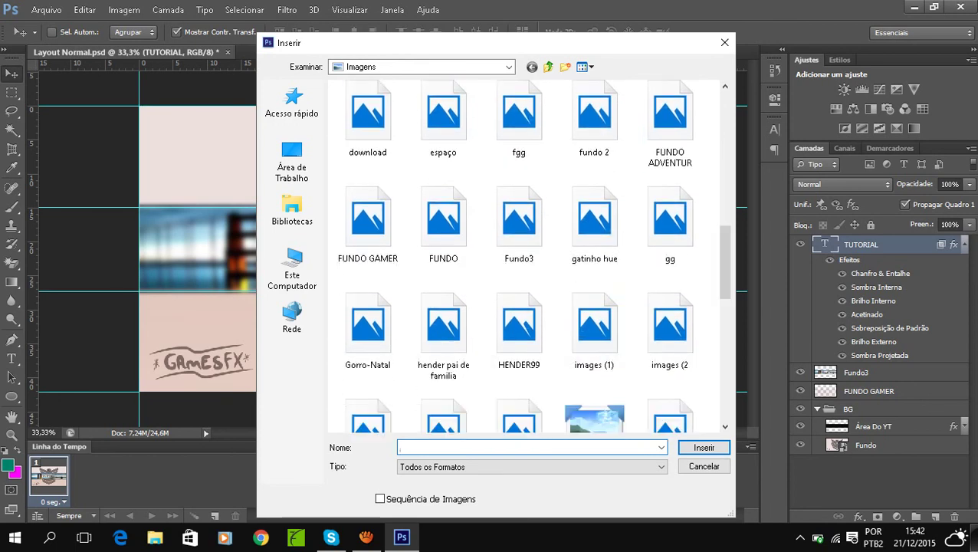
pyautogui.click(368, 329)
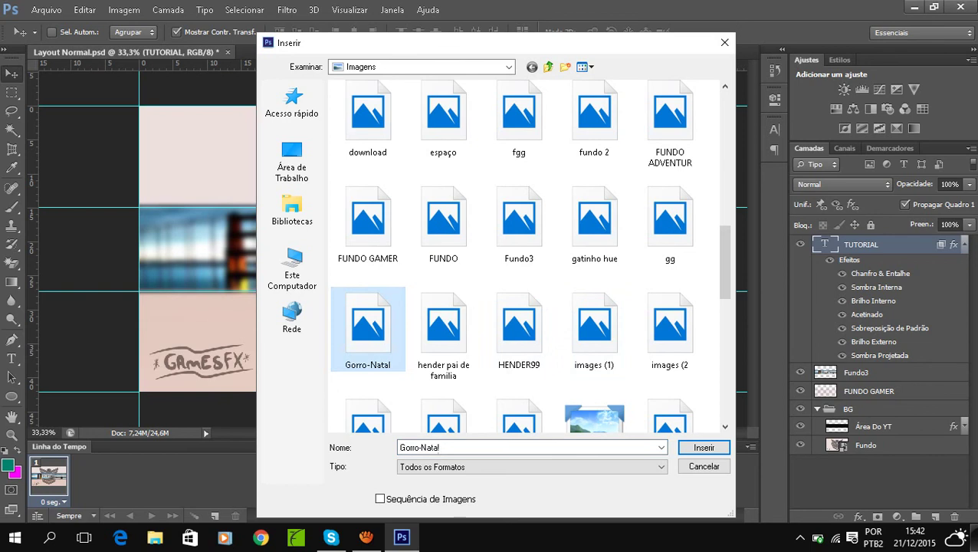
pyautogui.click(704, 447)
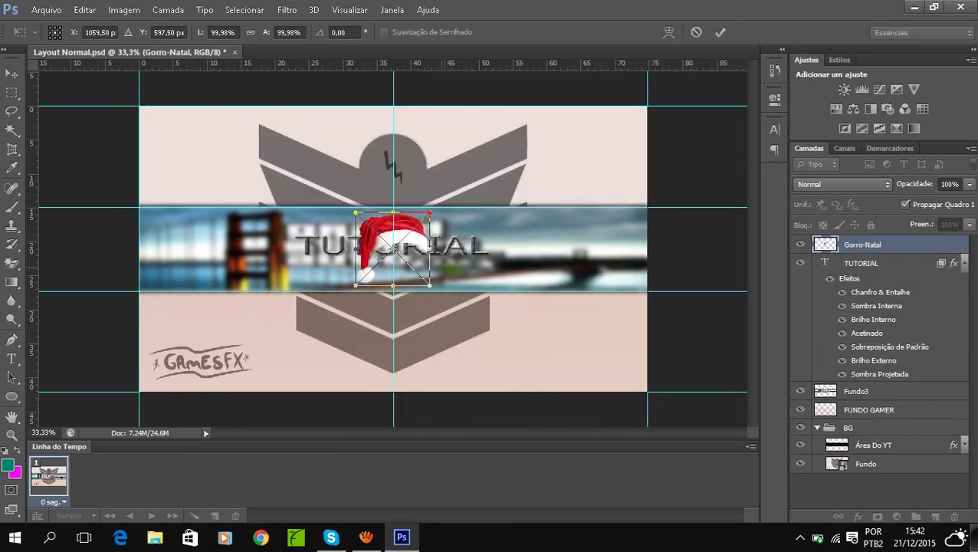
# Rotate the Santa hat to about -21.8°, move it beside TUTORIAL's first letter at about X 653, Y 574 px, and commit the placement.
pyautogui.moveTo(438, 284); pyautogui.dragTo(439, 223)
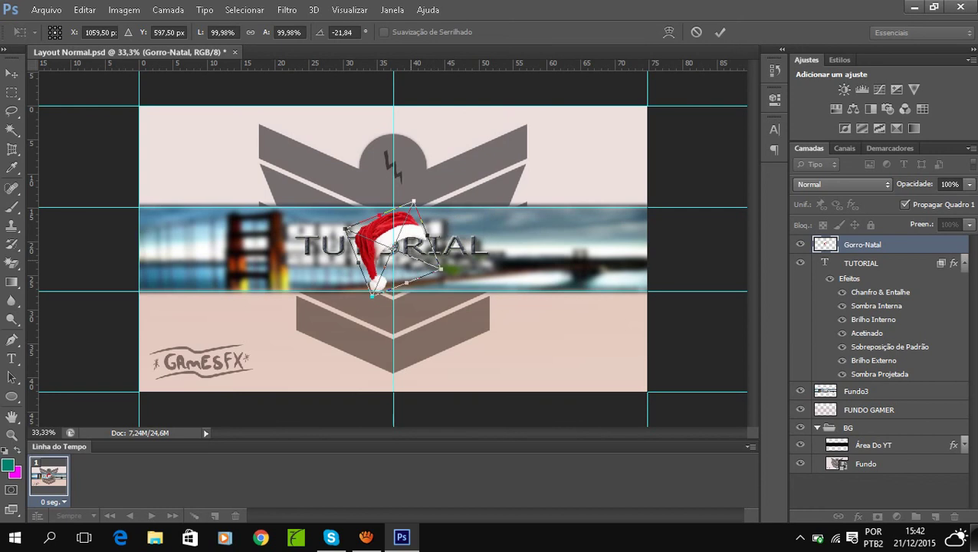
pyautogui.moveTo(395, 246); pyautogui.dragTo(291, 241)
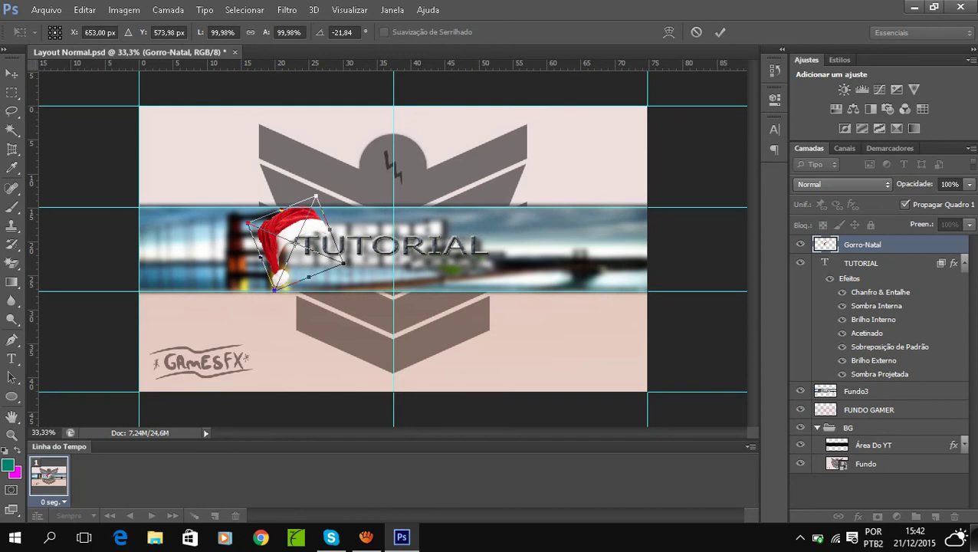
pyautogui.click(720, 33)
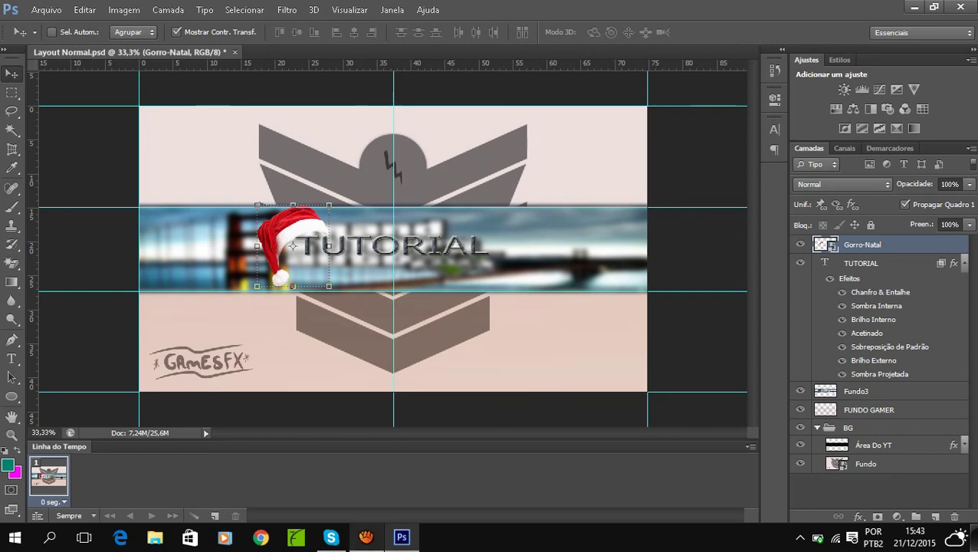
pyautogui.click(365, 536)
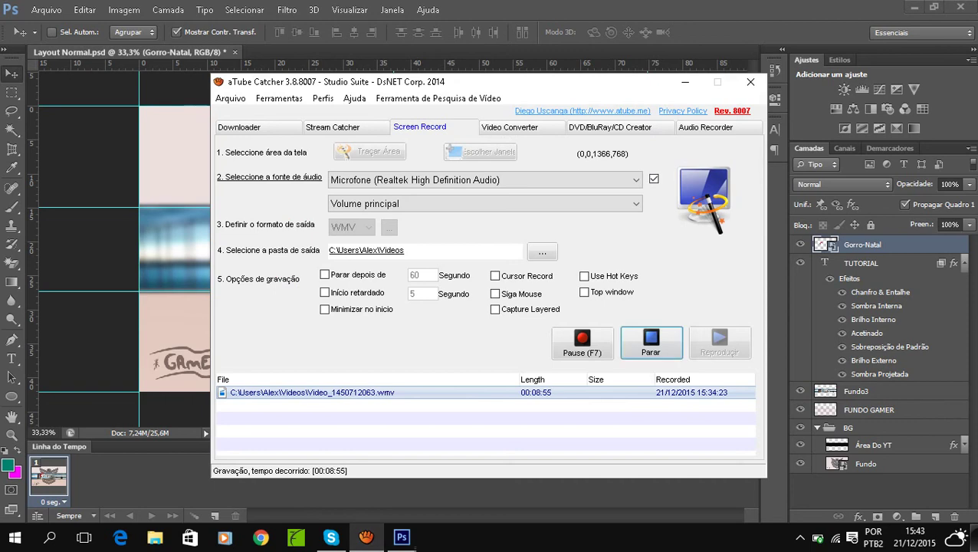